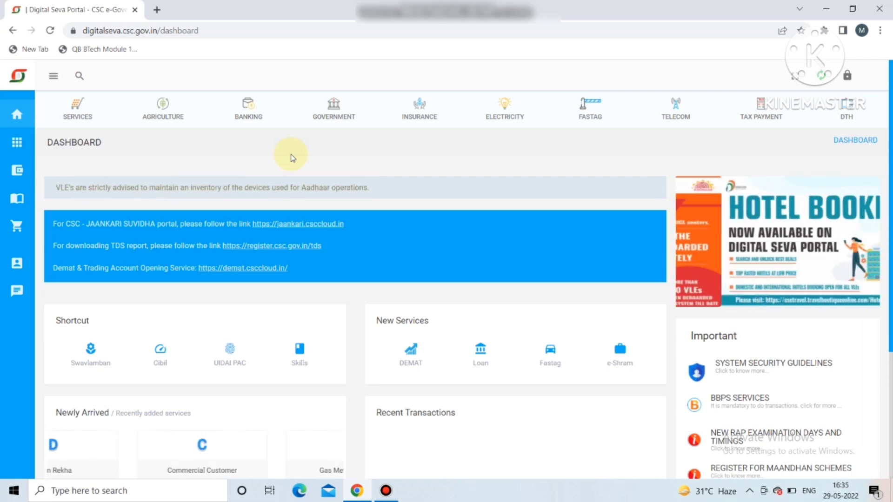
Step: Search the Digital Seva Portal for 'bank' and open BANK MITRA PORTAL from the results
left_click(79, 78)
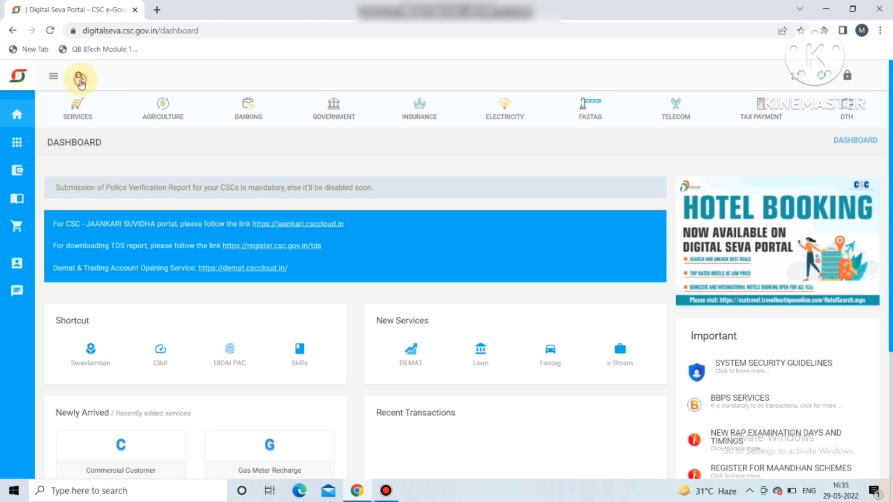
type("bank")
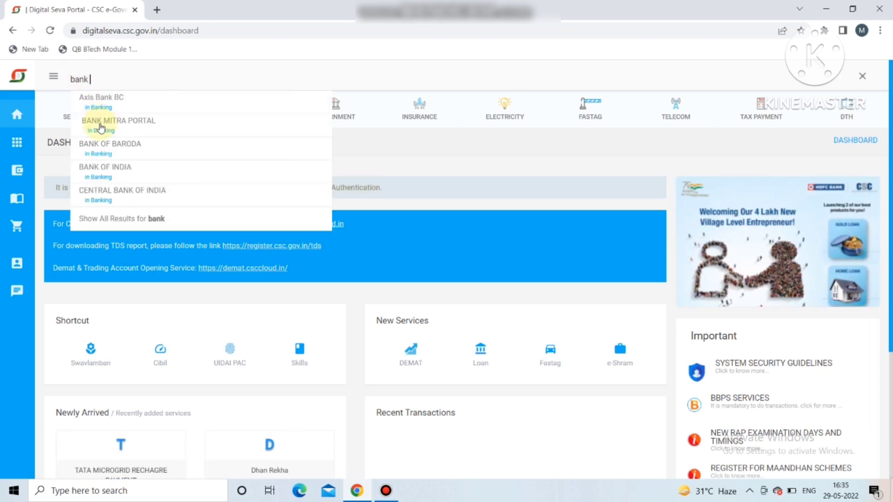
left_click(99, 127)
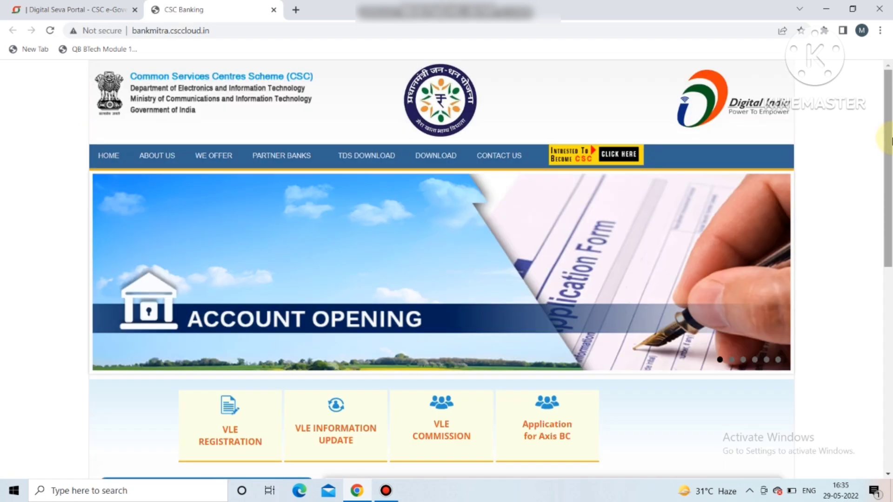
Step: Scroll down the CSC Banking home page and go to VLE REGISTRATION
left_click_drag(890, 156, 891, 206)
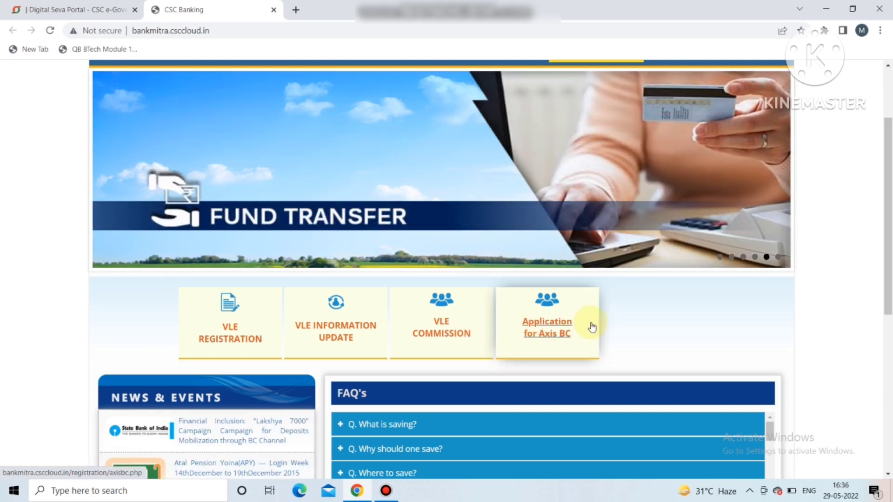
left_click(236, 318)
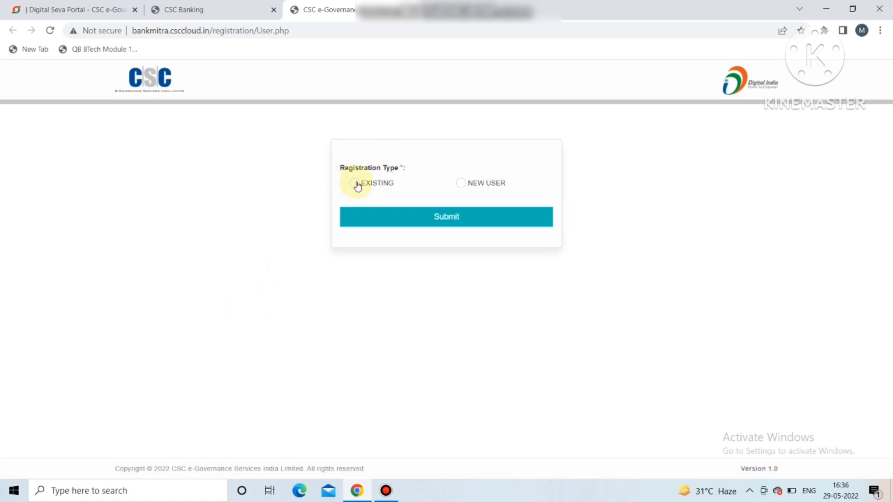
Step: Submit a NEW USER registration and continue past the required-documents notice
left_click(469, 183)
left_click(456, 221)
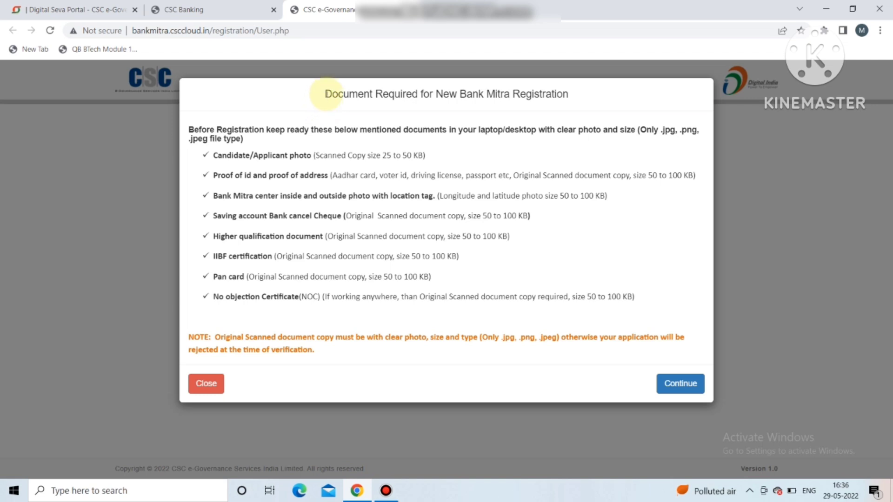
left_click_drag(325, 94, 588, 98)
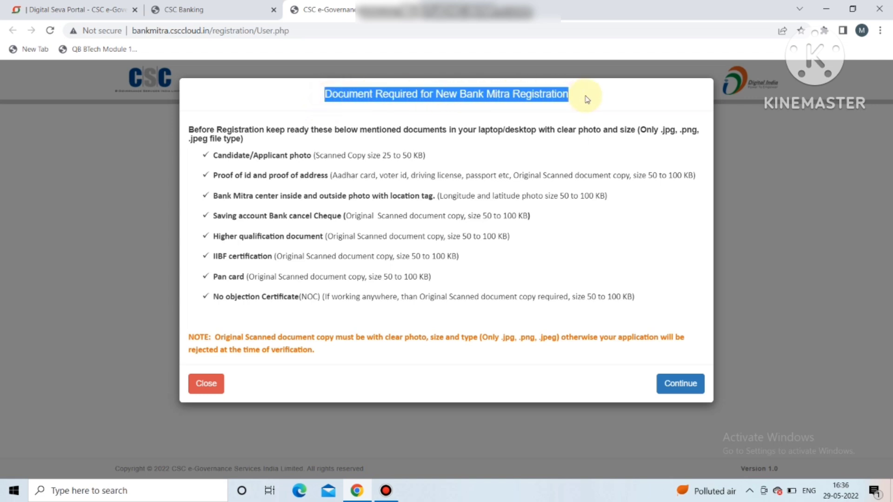
left_click(588, 97)
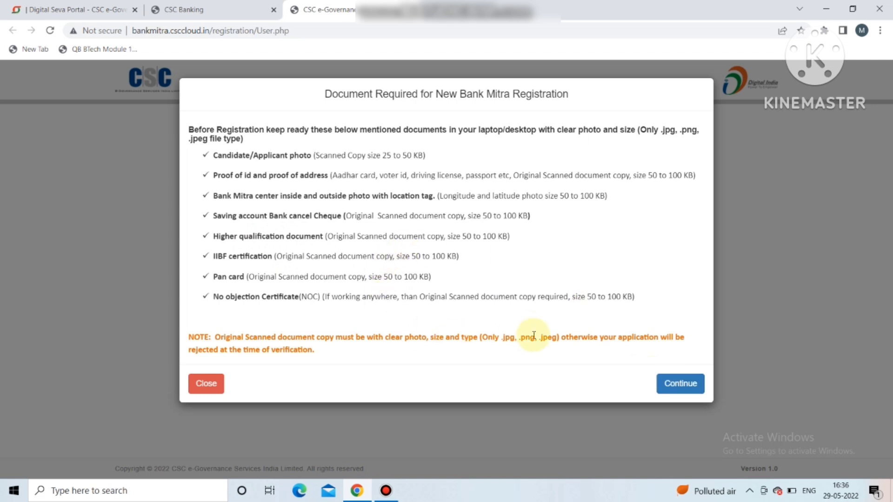
left_click(671, 387)
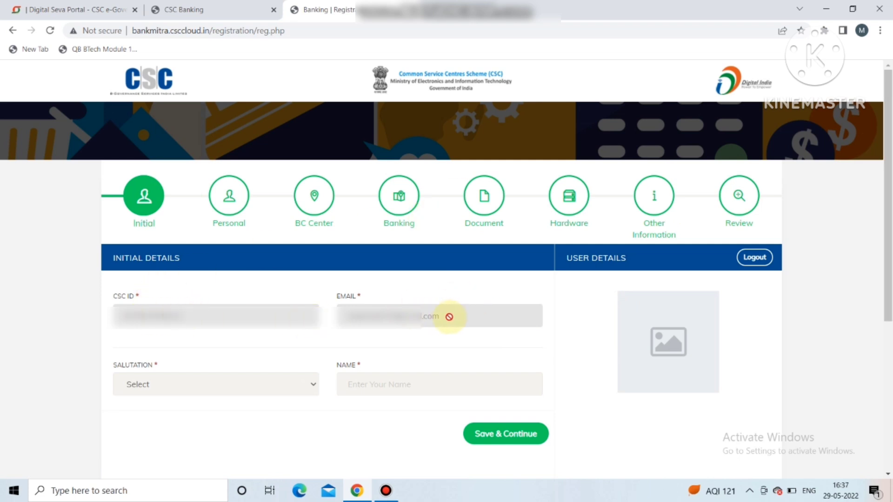
Step: Set salutation Mr., enter the applicant's name, and save the Initial details
left_click(202, 385)
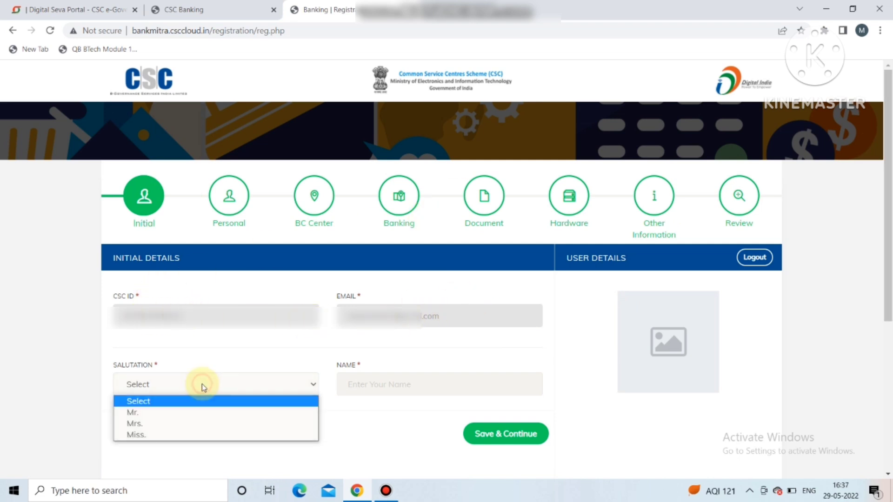
left_click(176, 413)
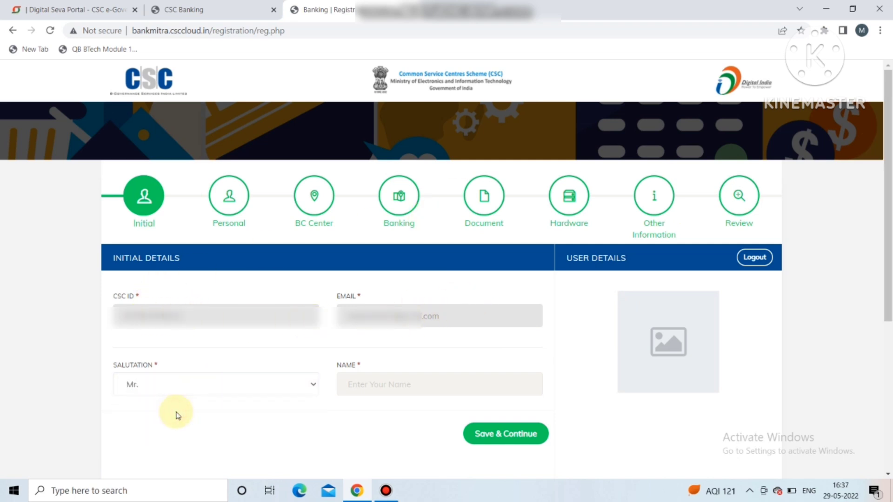
left_click(371, 383)
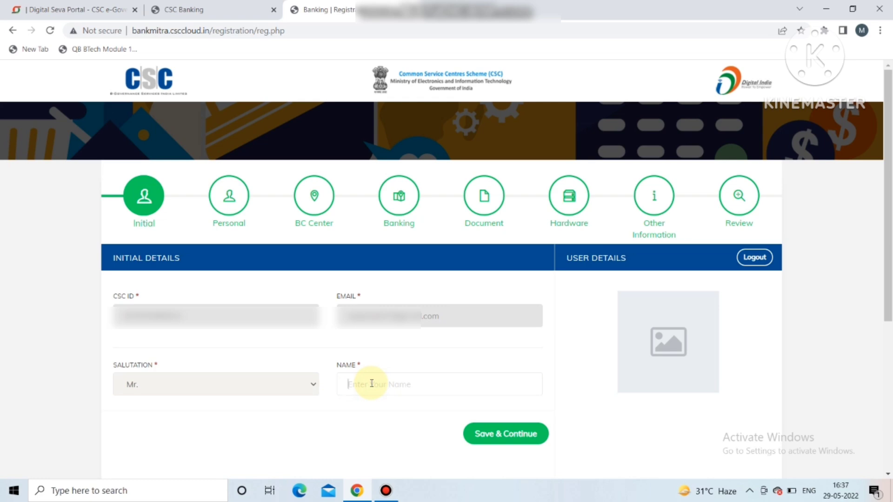
left_click(514, 346)
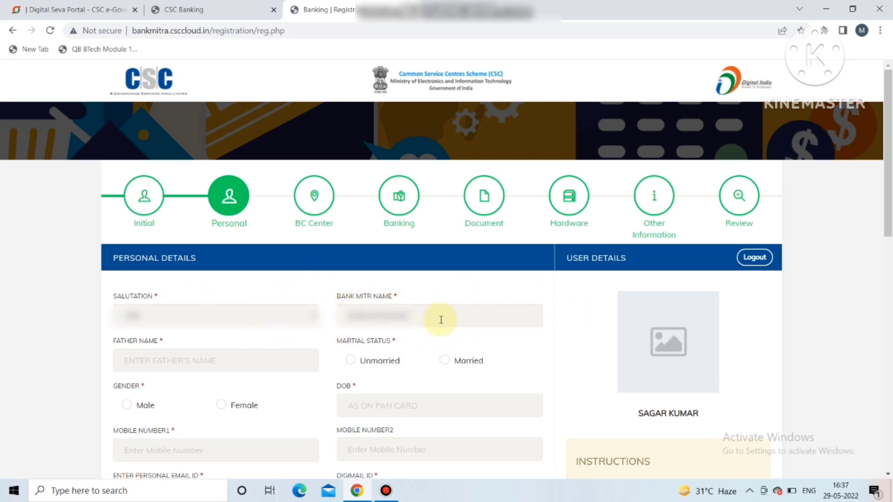
Step: Enter the father's name and set marital status Unmarried and gender Male
left_click(149, 365)
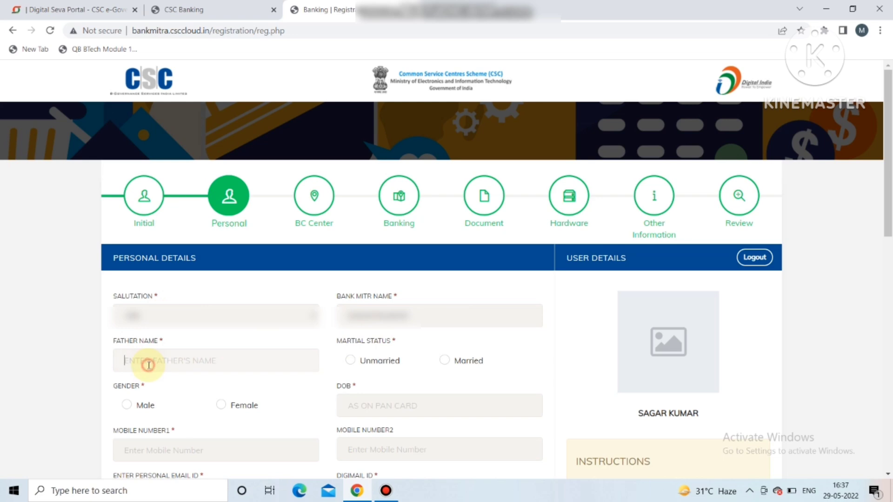
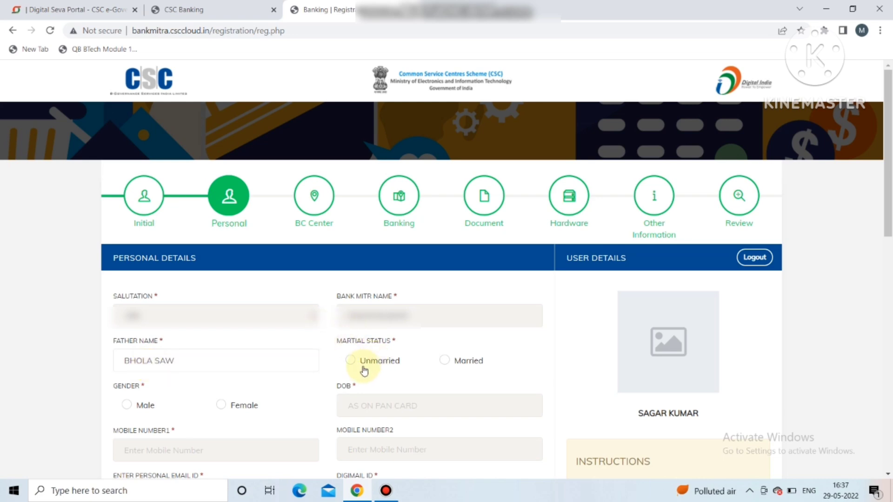
left_click(349, 360)
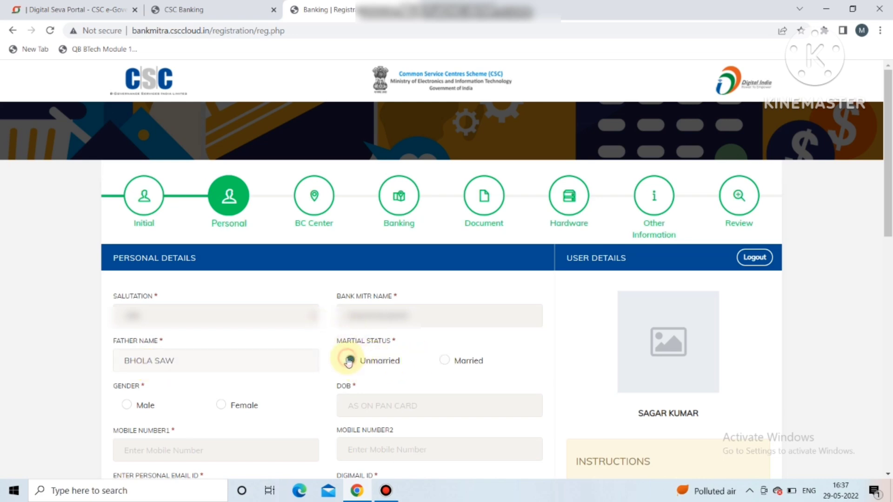
left_click(126, 405)
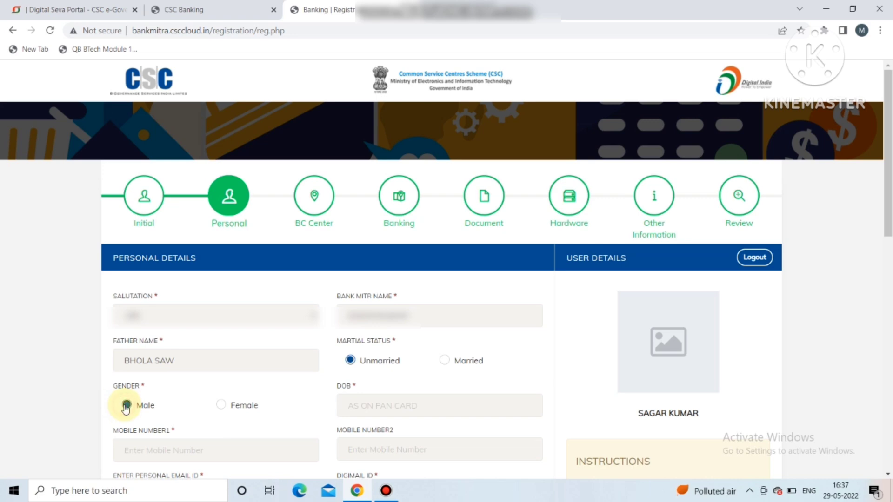
left_click(388, 408)
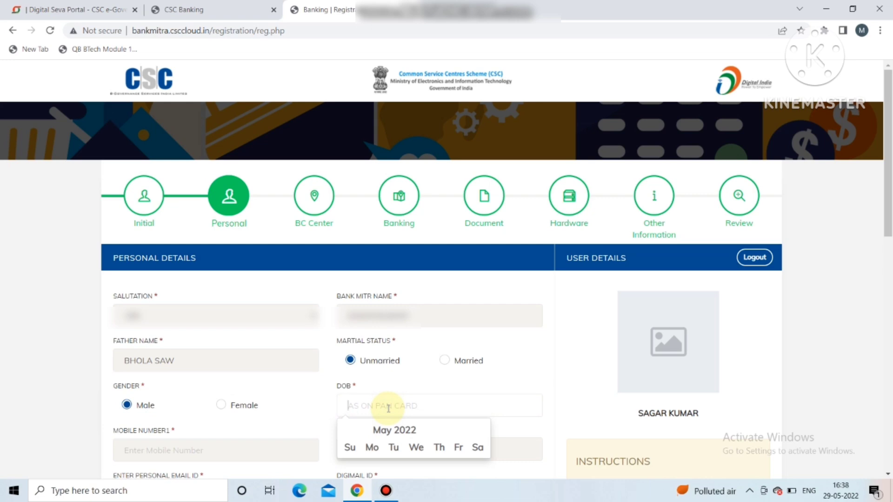
left_click(403, 430)
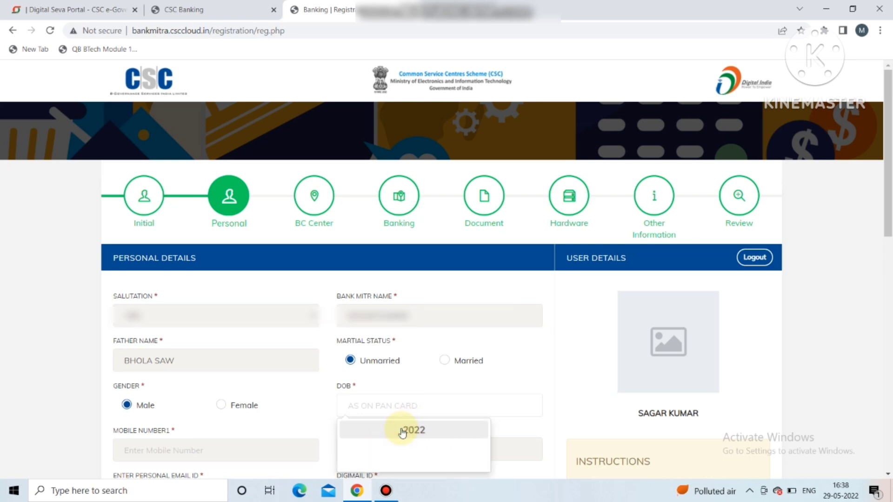
left_click(358, 429)
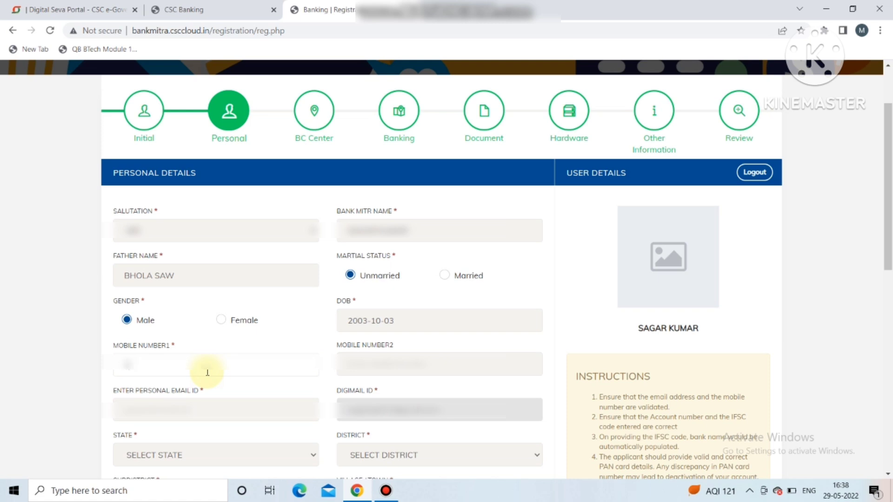
key("Tab")
left_click(161, 412)
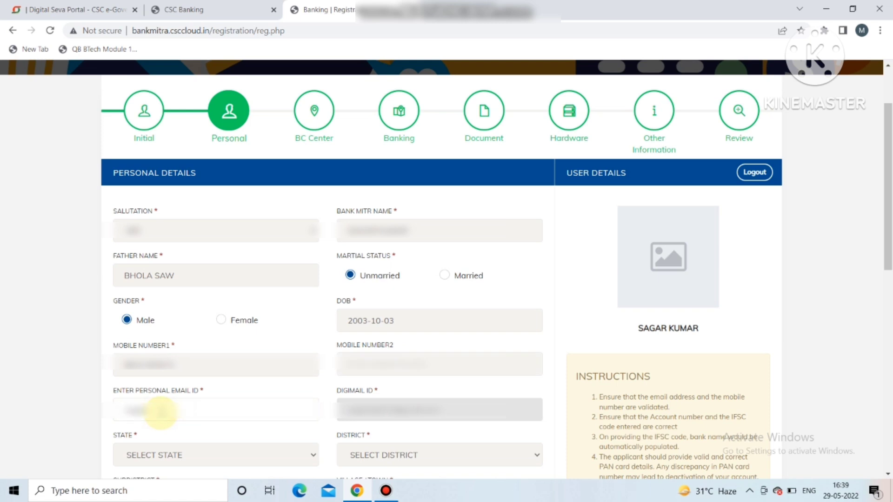
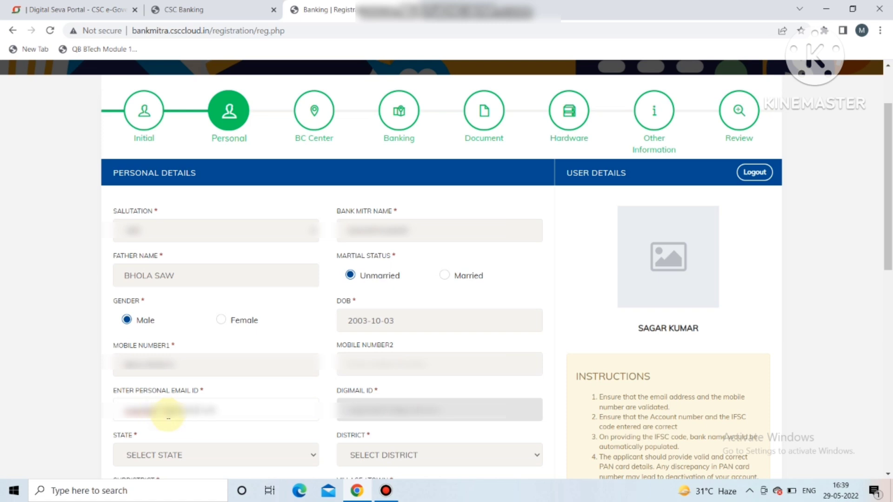
Step: Set the address state to JHARKHAND and the district to Hazaribagh
left_click(257, 457)
scroll(230, 423, "down", 1)
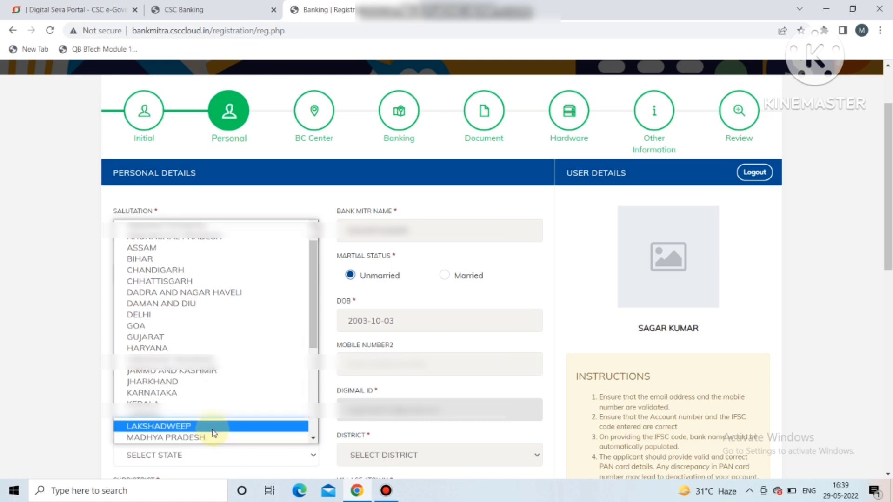
left_click(169, 379)
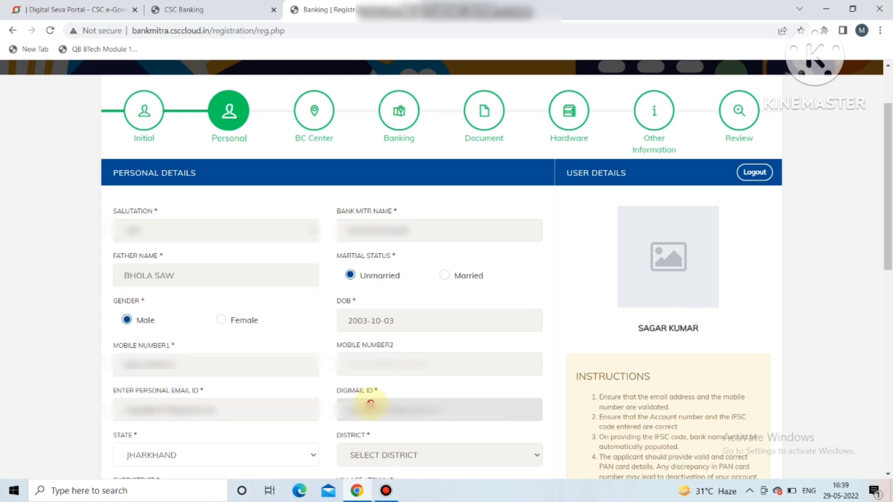
left_click(428, 454)
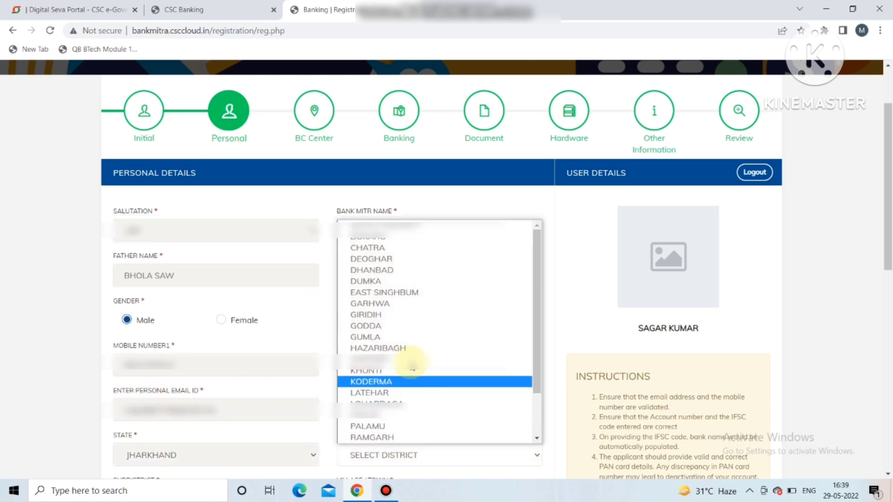
left_click(403, 352)
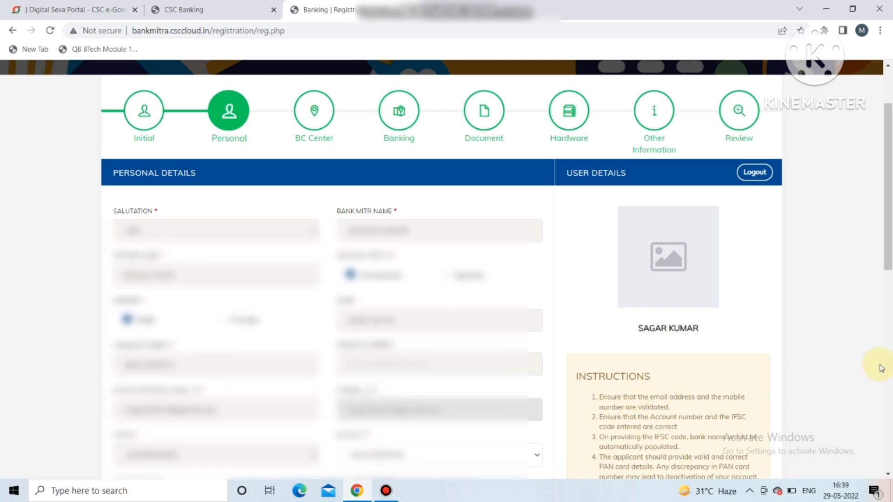
left_click_drag(887, 247, 890, 375)
Step: Choose sub-district BISHUNGARH and village KHARKI, filling pincode 825312
left_click(210, 179)
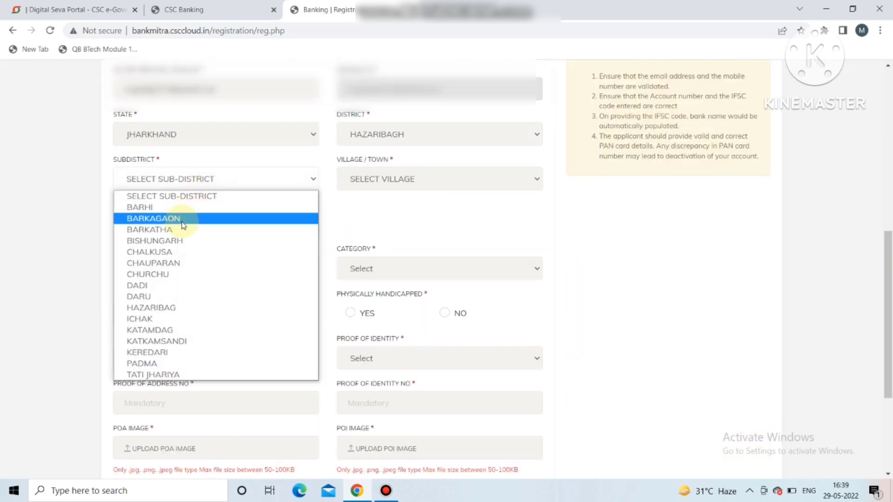
left_click(171, 242)
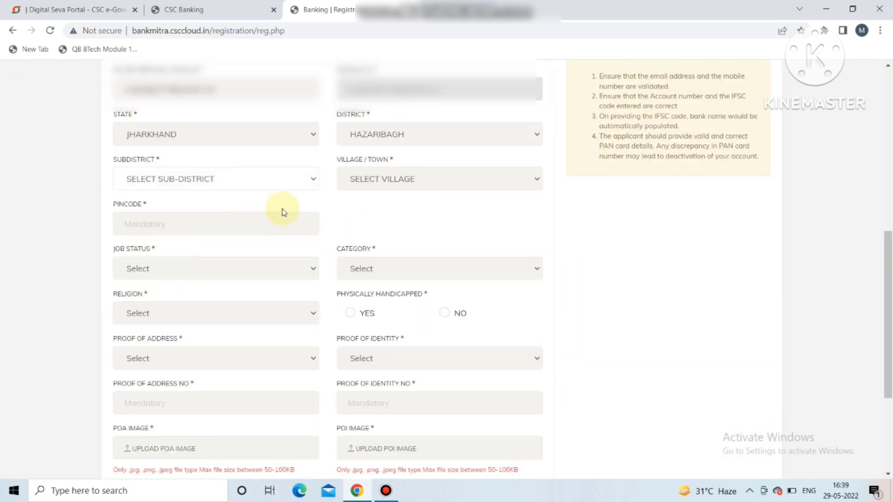
left_click(425, 180)
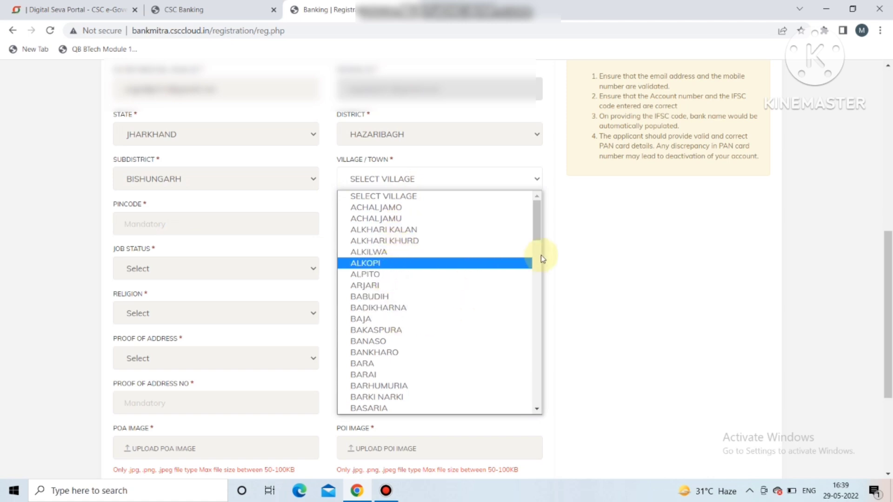
type("kh")
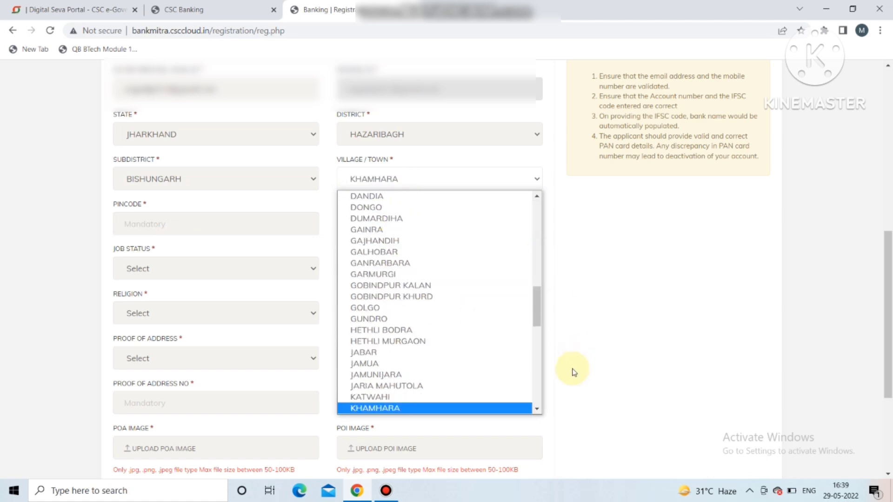
scroll(540, 408, "down", 2)
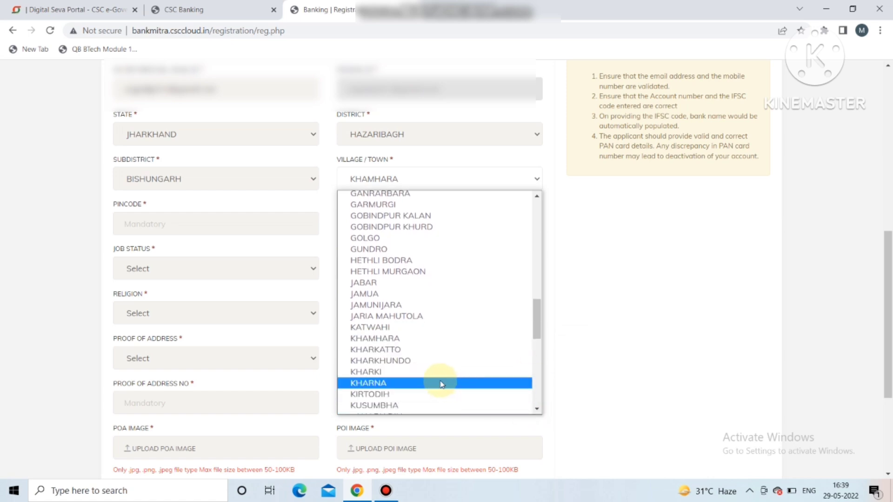
left_click(411, 372)
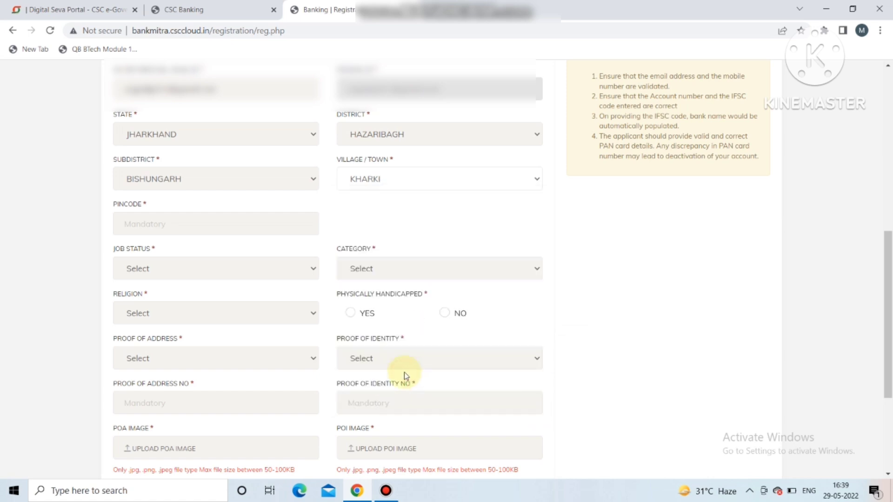
left_click(170, 269)
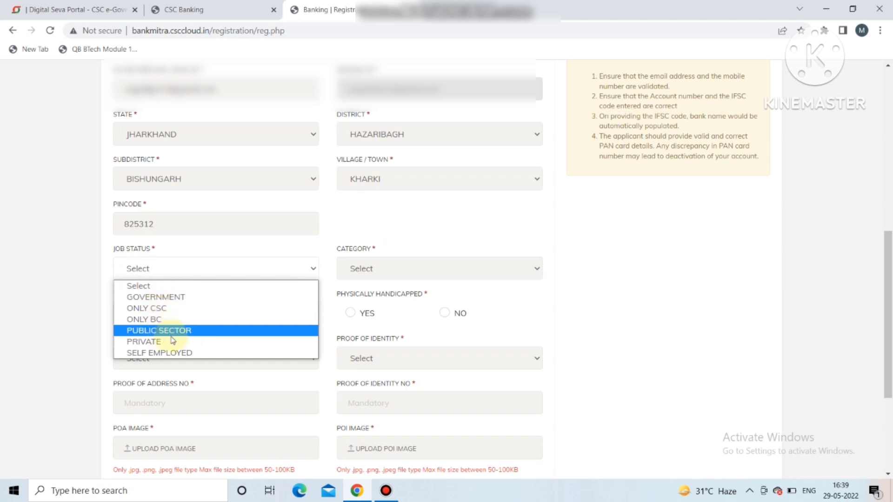
Step: Set job status ONLY CSC, category OBC, religion HINDUISM, and not physically handicapped
left_click(163, 307)
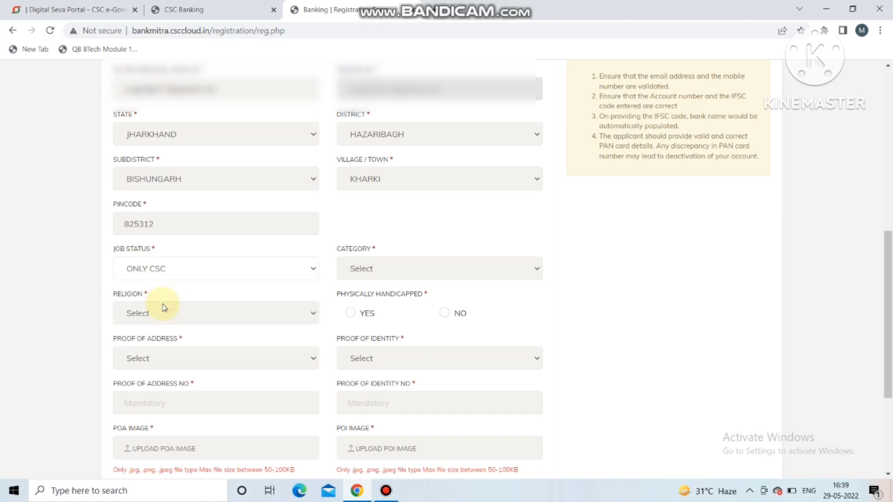
left_click(409, 269)
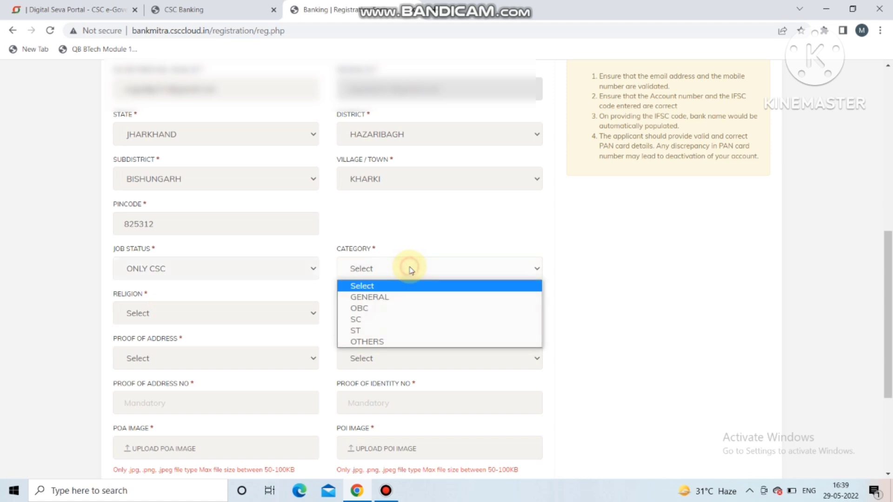
left_click(361, 308)
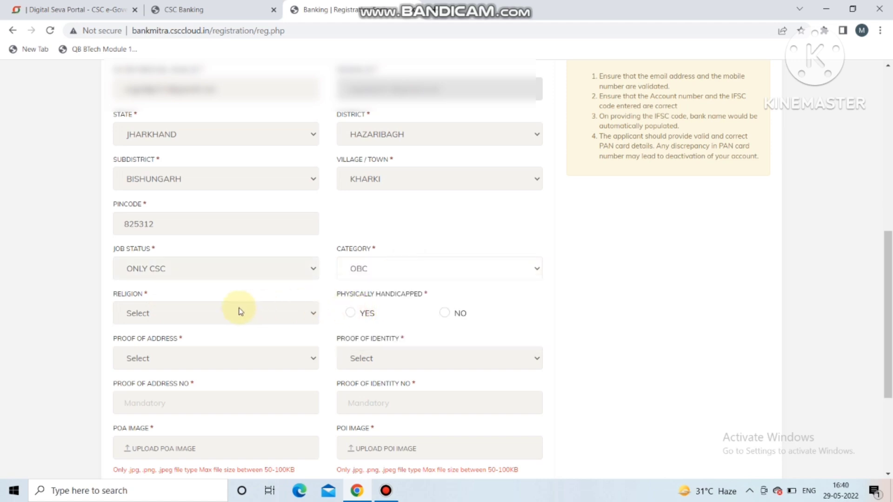
left_click(221, 314)
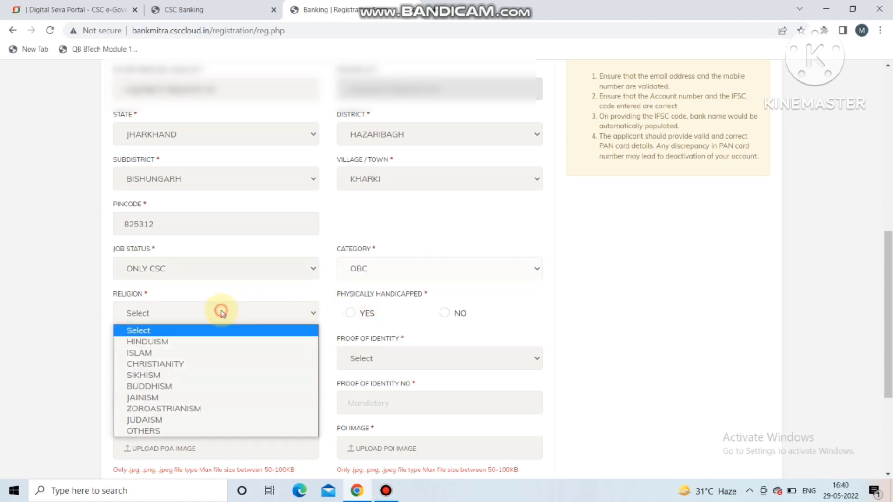
left_click(180, 342)
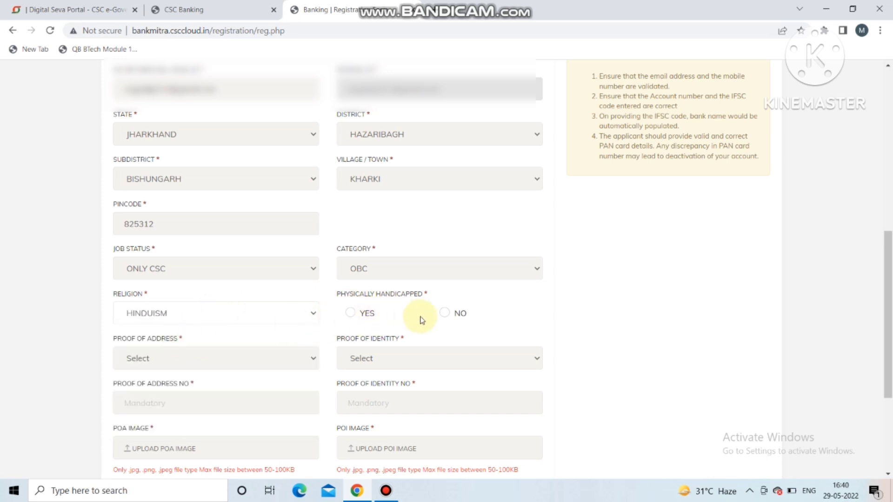
left_click(445, 313)
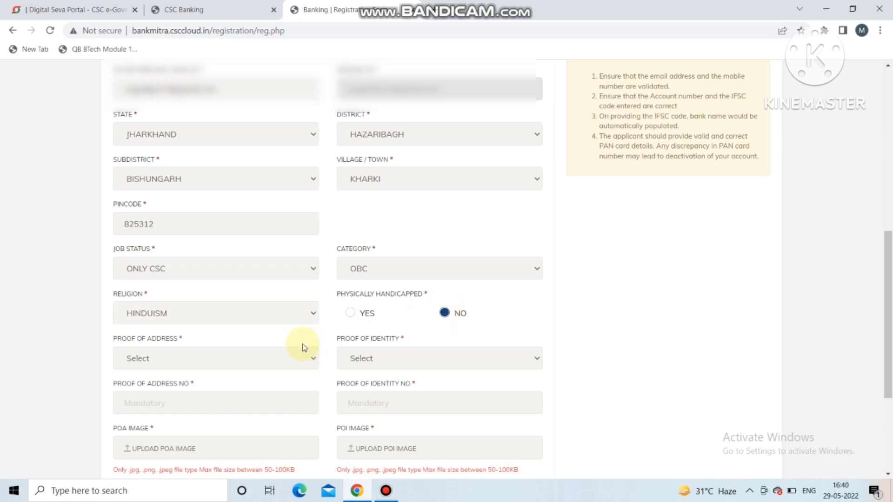
Step: Choose Aadhaar Identity Card as address proof and PAN Card as identity proof
left_click(211, 352)
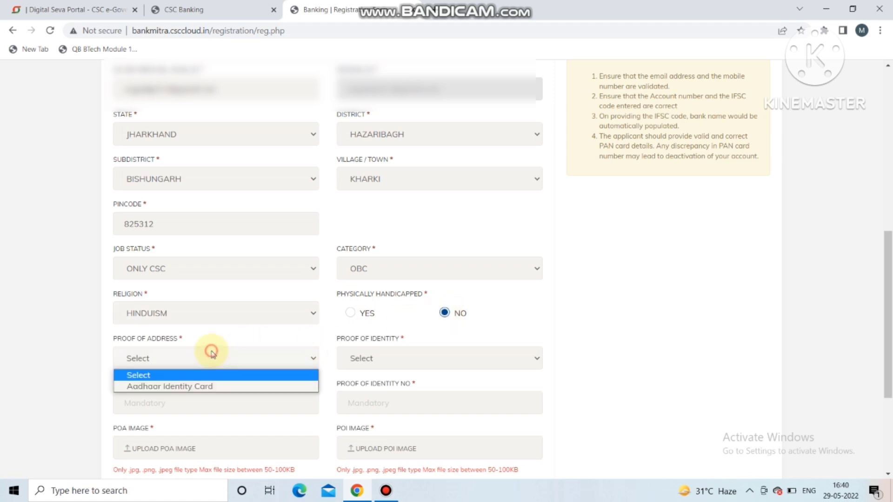
left_click(177, 386)
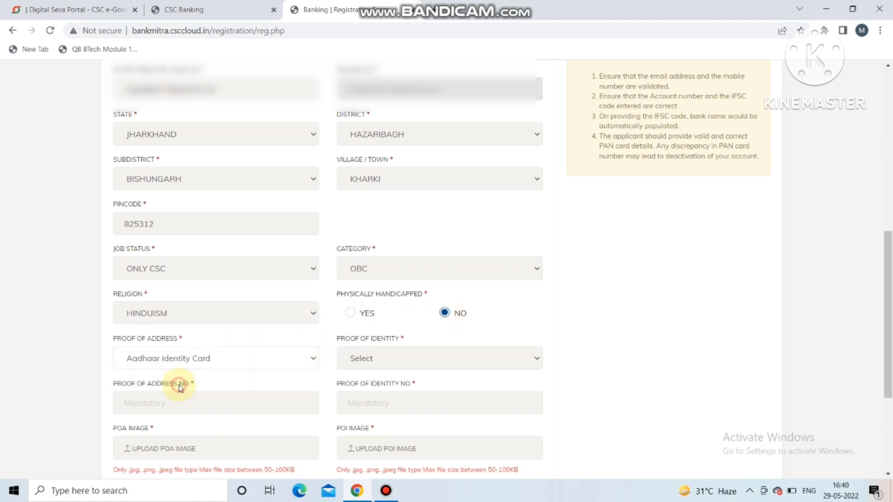
left_click(393, 362)
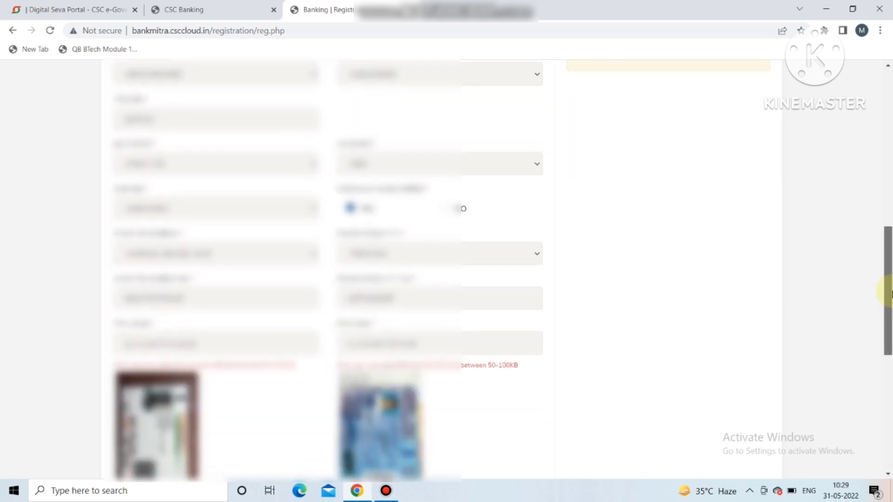
left_click_drag(887, 286, 889, 333)
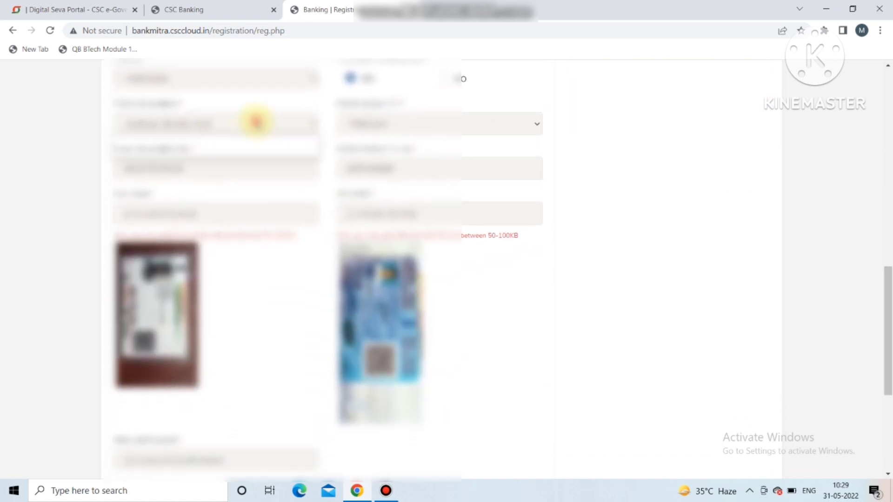
left_click(256, 122)
left_click(220, 142)
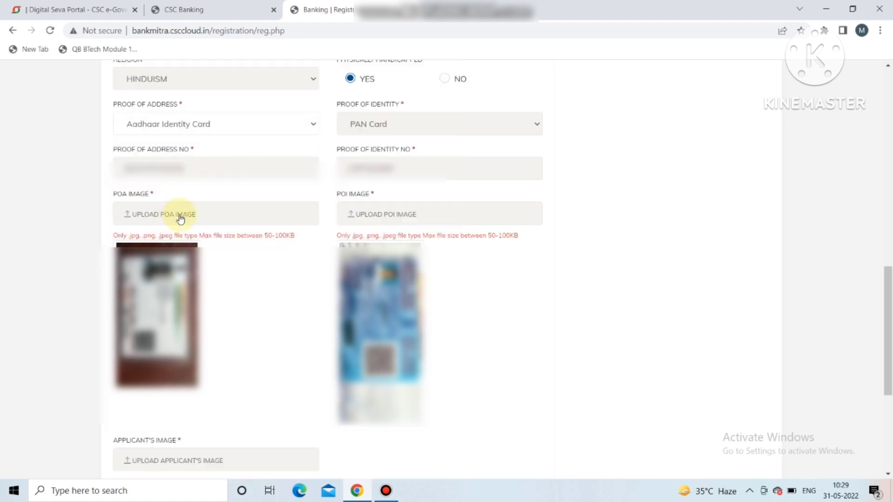
left_click(380, 130)
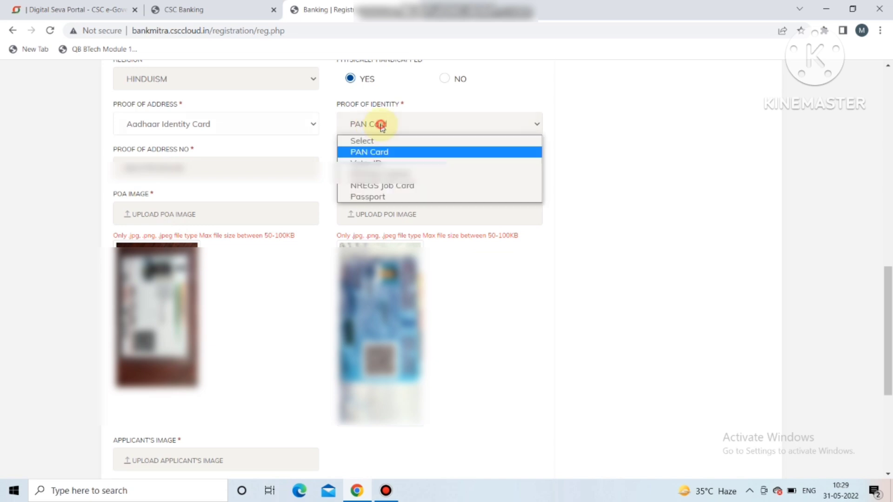
left_click(378, 154)
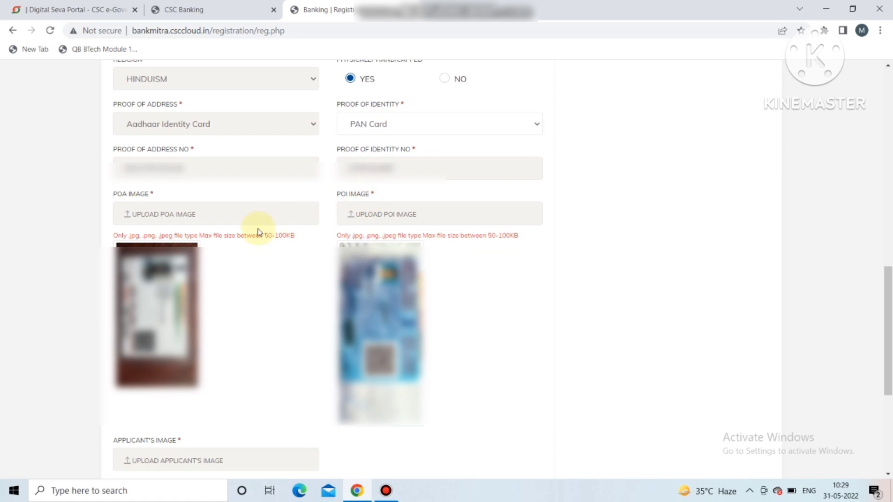
Step: Upload the address-proof and identity-proof images from the Downloads folder
left_click(160, 215)
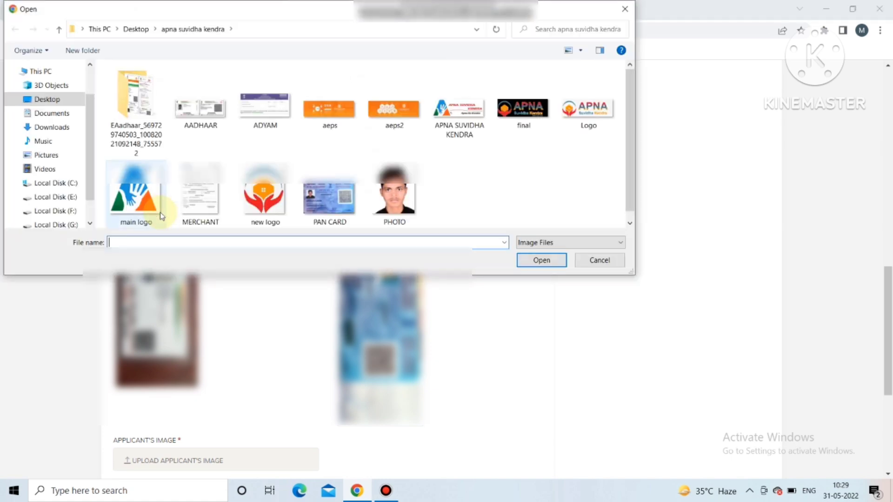
left_click(53, 128)
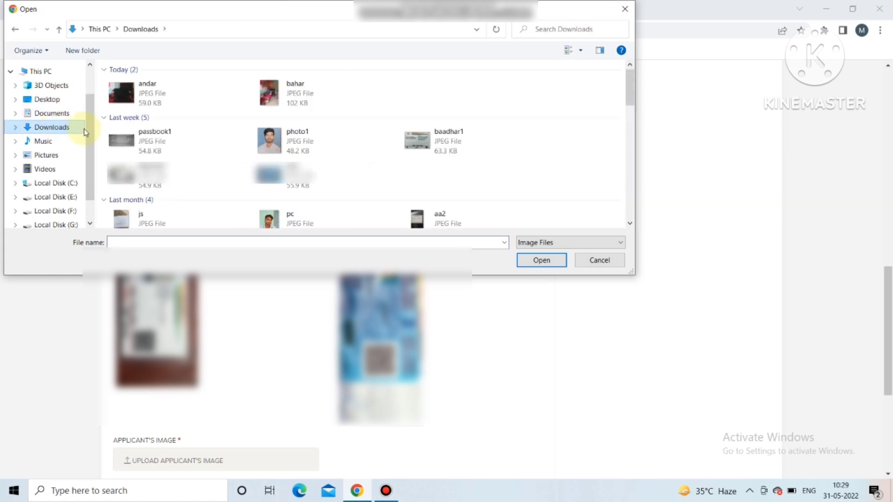
double_click(283, 181)
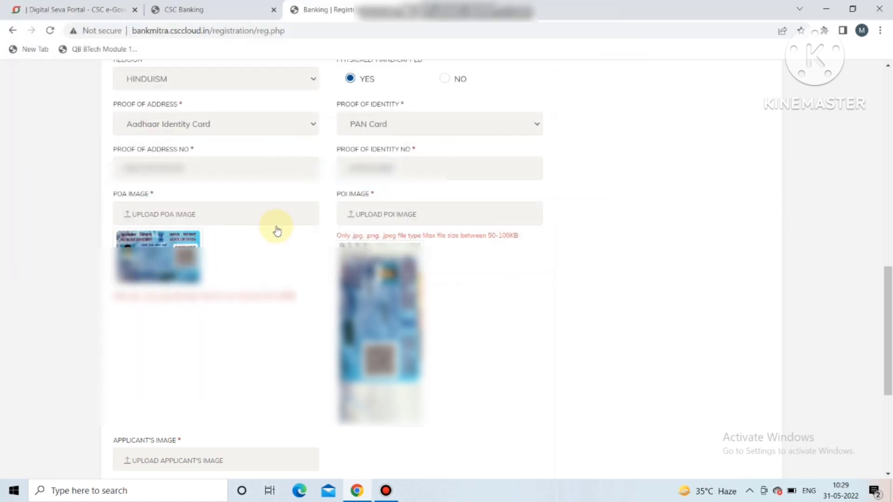
left_click(169, 218)
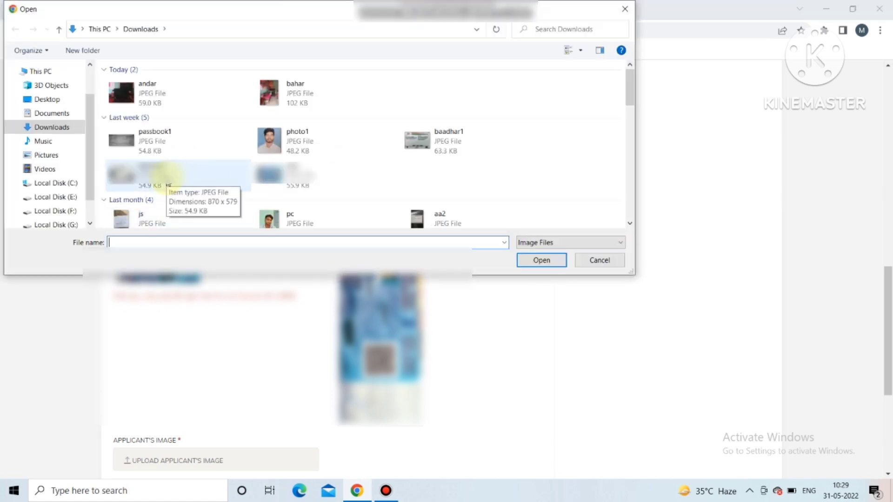
left_click(599, 261)
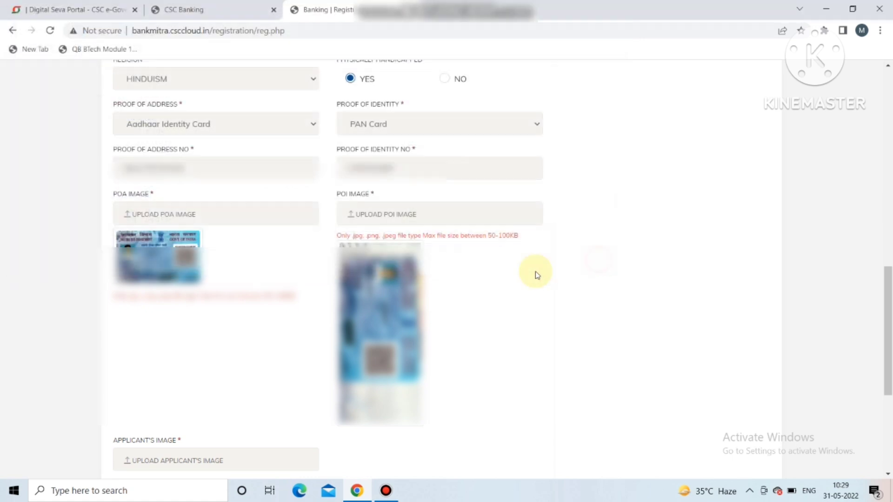
left_click(369, 216)
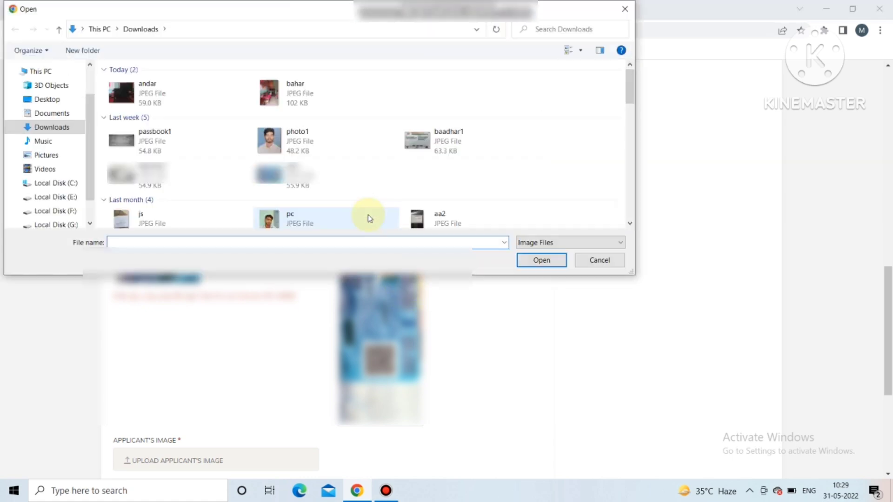
double_click(311, 177)
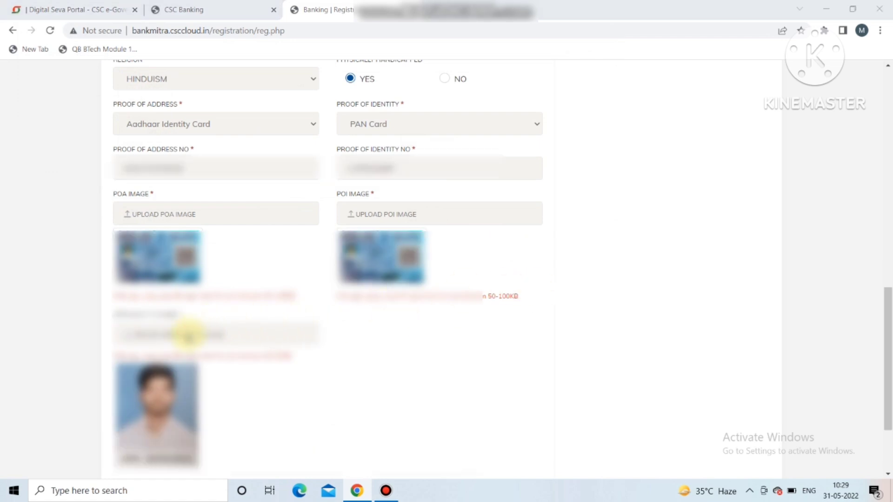
Step: Upload photo1 as the photo and replace the POA image with the 54.9 KB scan
left_click(187, 334)
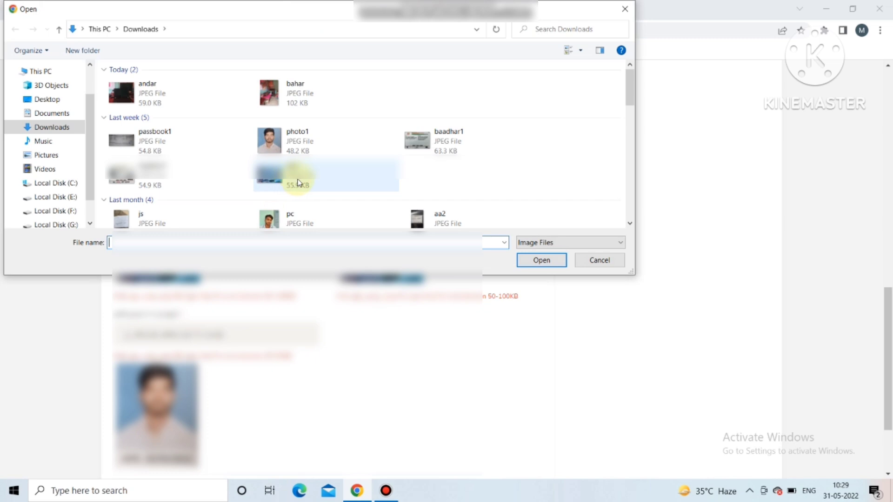
double_click(283, 139)
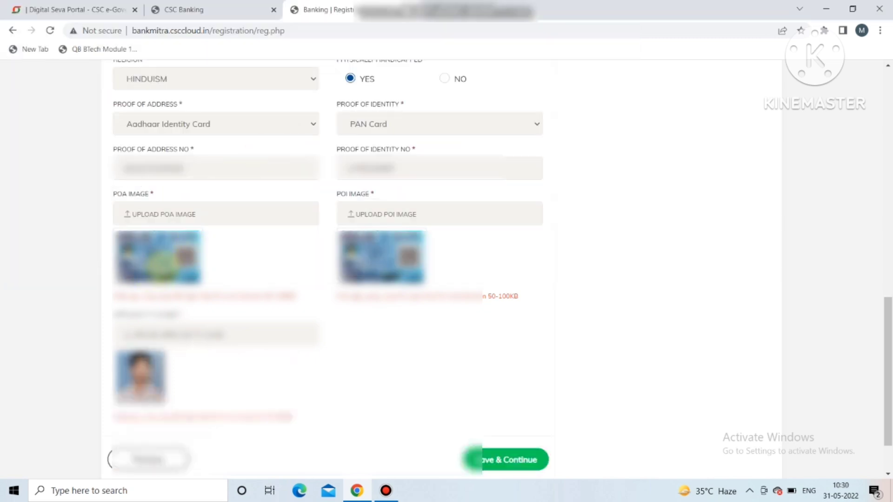
left_click(155, 216)
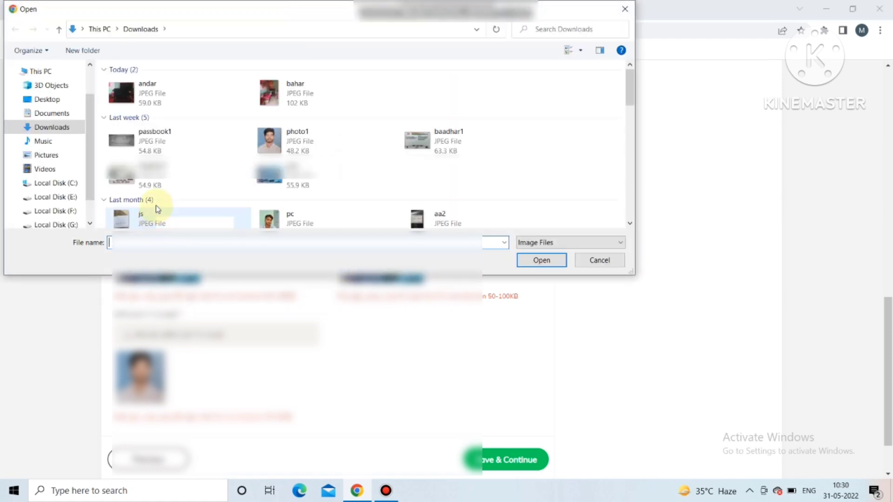
left_click(156, 186)
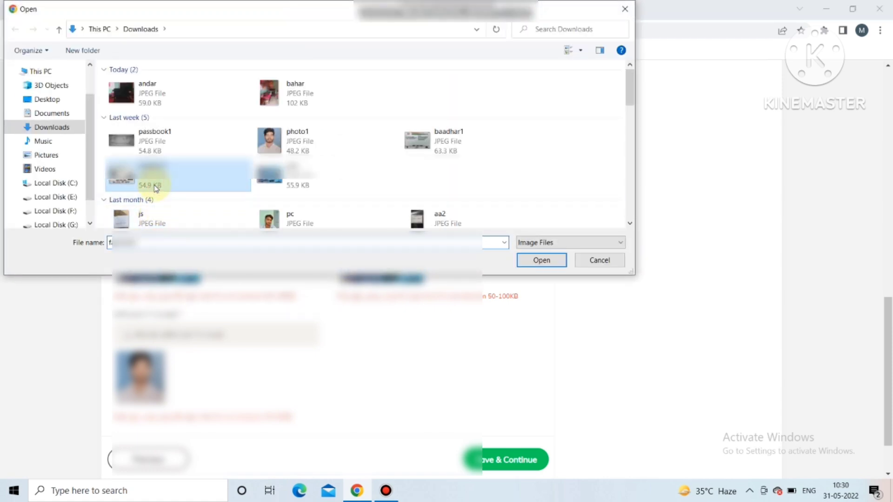
double_click(156, 182)
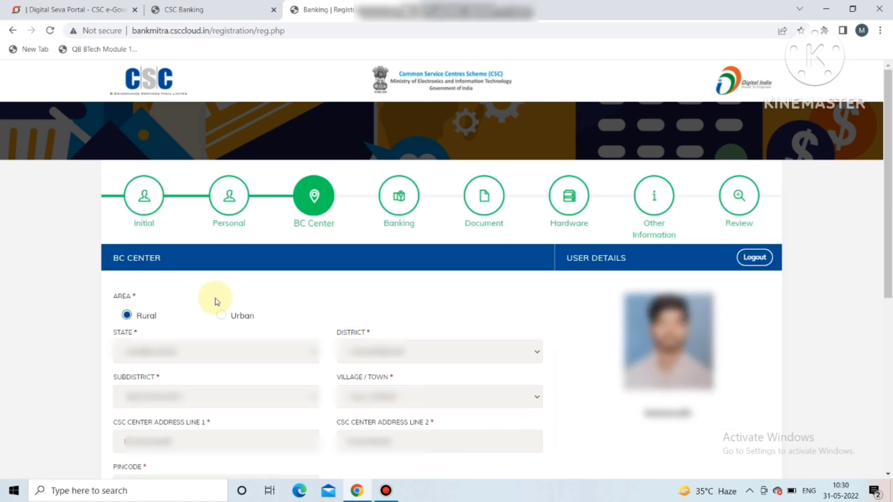
Step: Keep Jharkhand as the BC Center state and save the centre details with both images
left_click(157, 360)
left_click(154, 356)
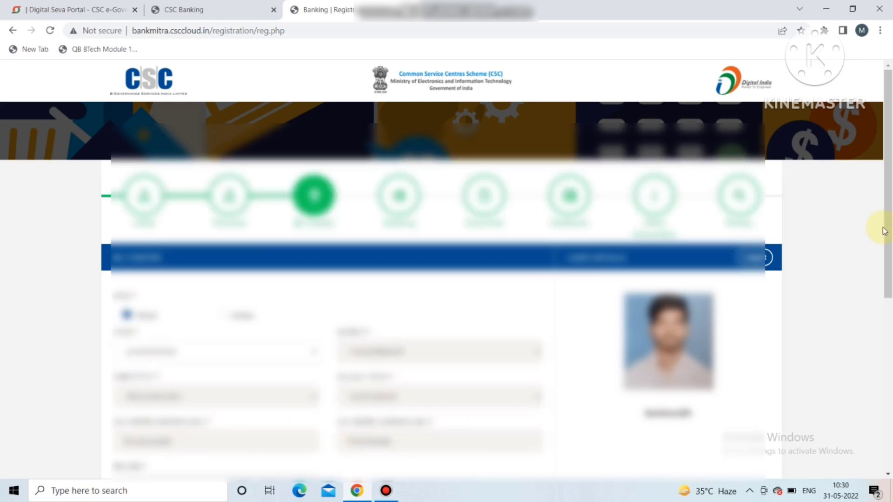
left_click_drag(887, 231, 882, 336)
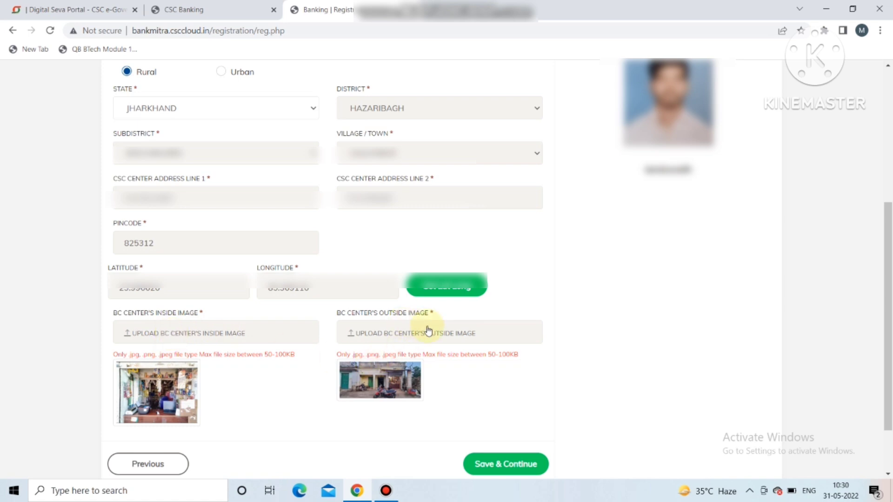
left_click(507, 464)
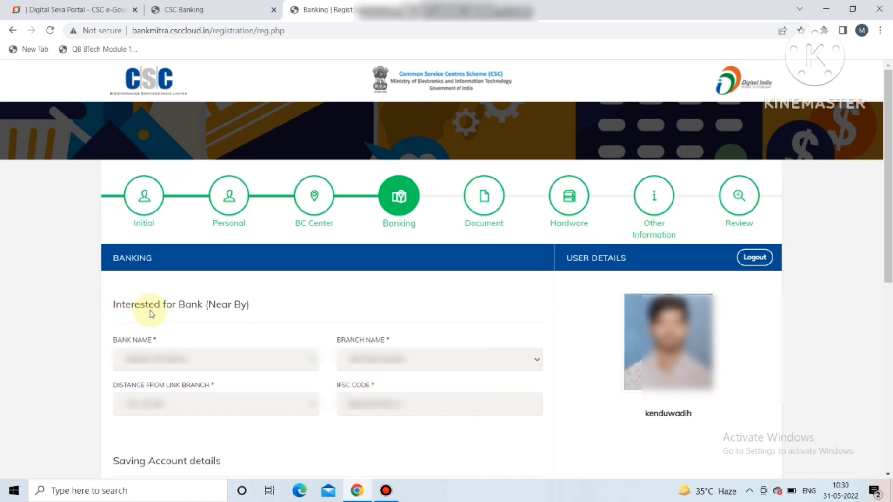
Step: Select Bank of India and its link branch, then check the savings account number
left_click(224, 358)
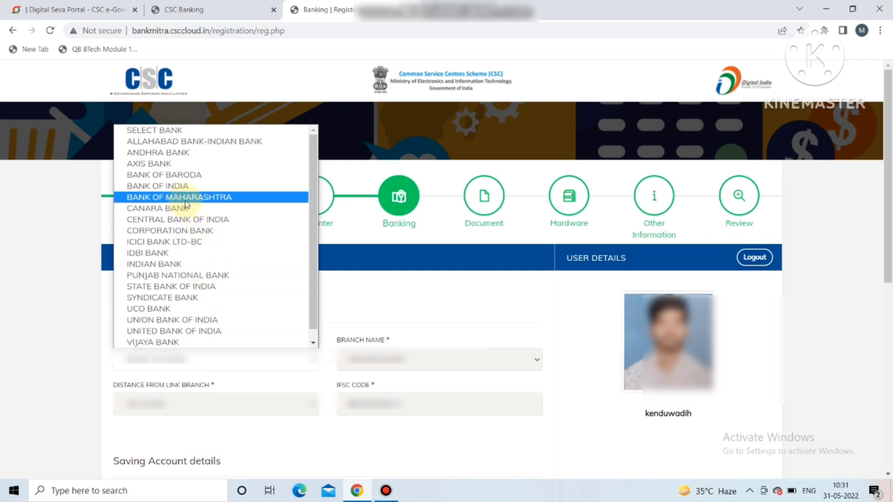
left_click(175, 187)
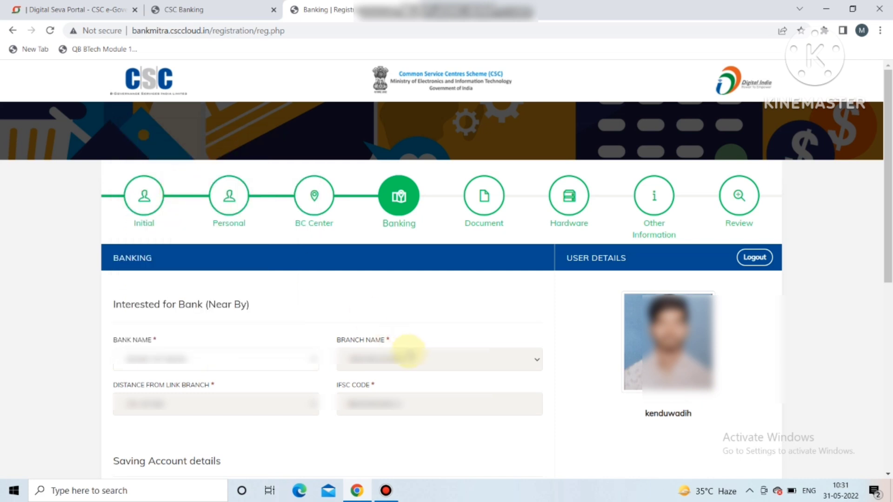
left_click(406, 356)
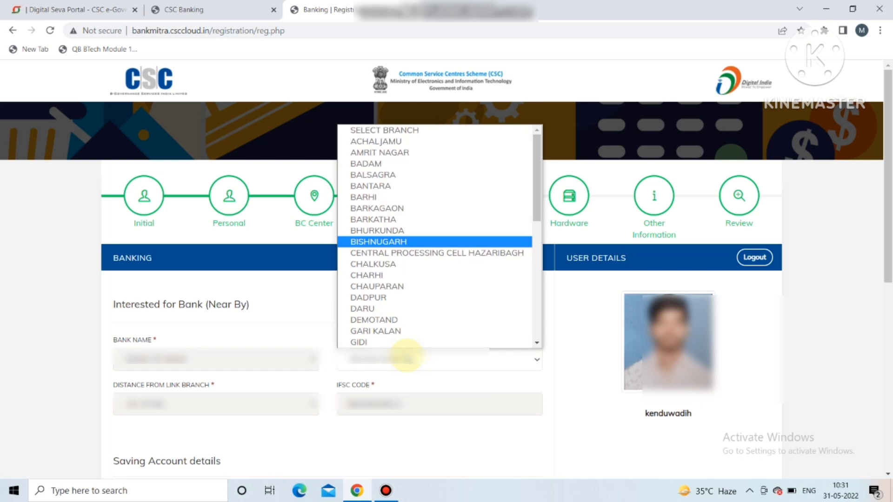
left_click(407, 355)
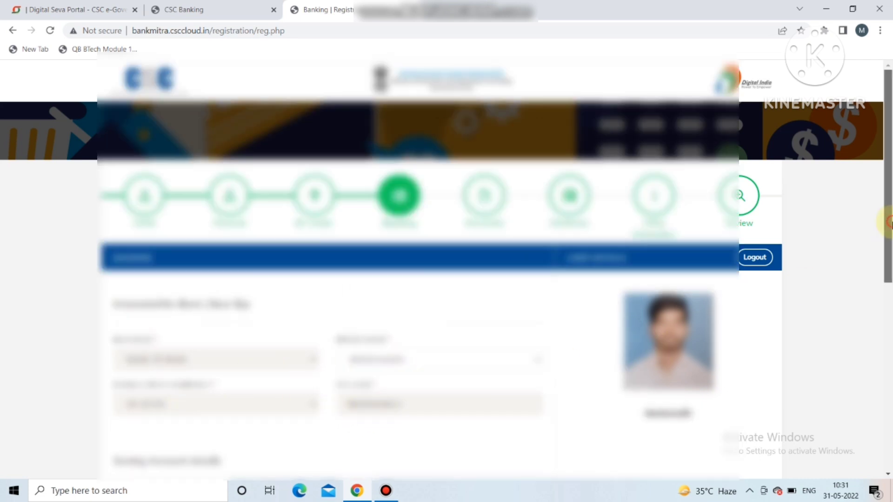
left_click_drag(889, 222, 887, 389)
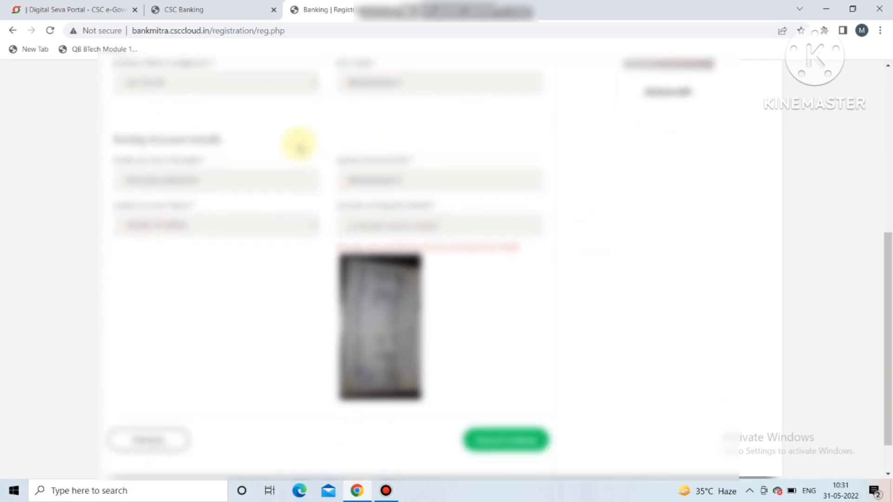
left_click(206, 184)
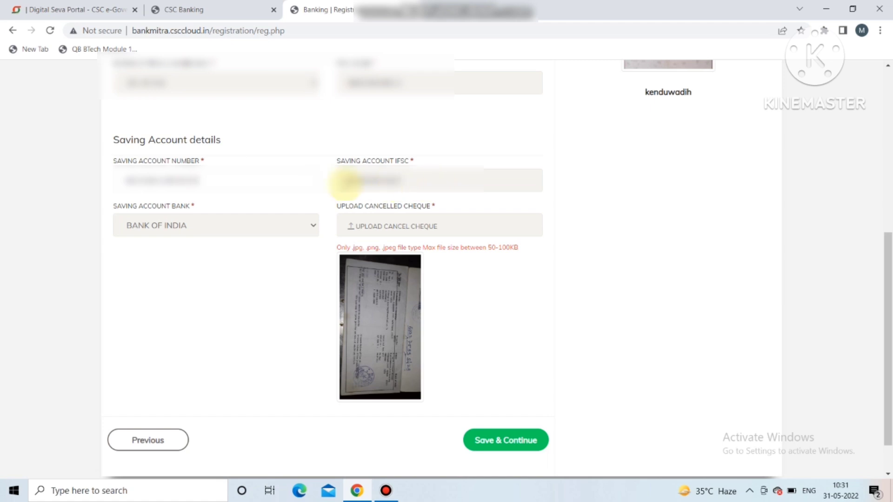
Step: Upload passbook1 as the cancelled cheque and save the banking details
left_click(394, 227)
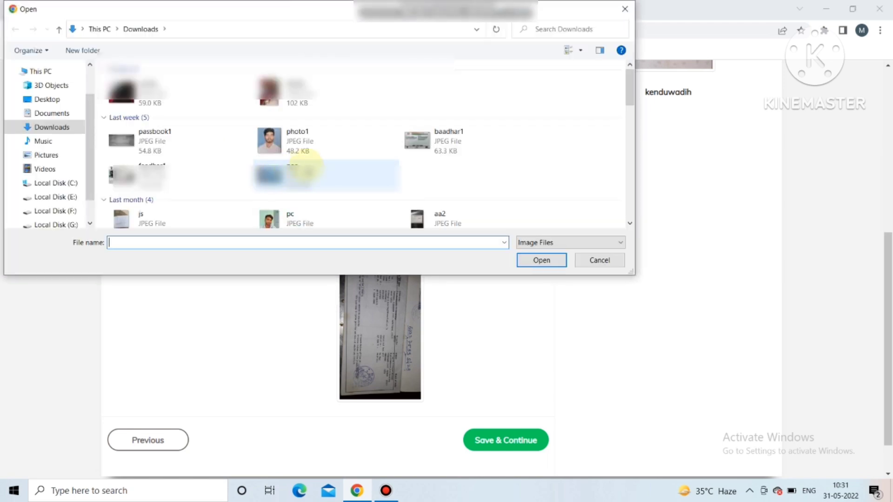
double_click(183, 149)
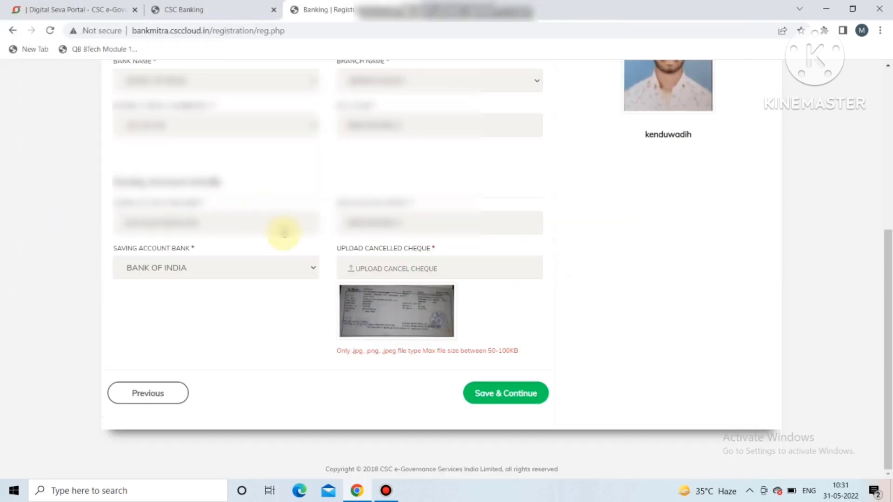
left_click(524, 398)
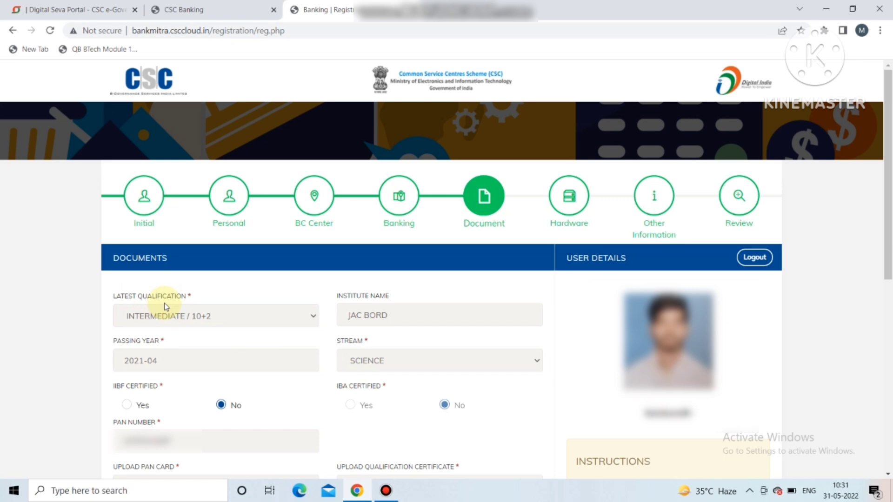
left_click(208, 322)
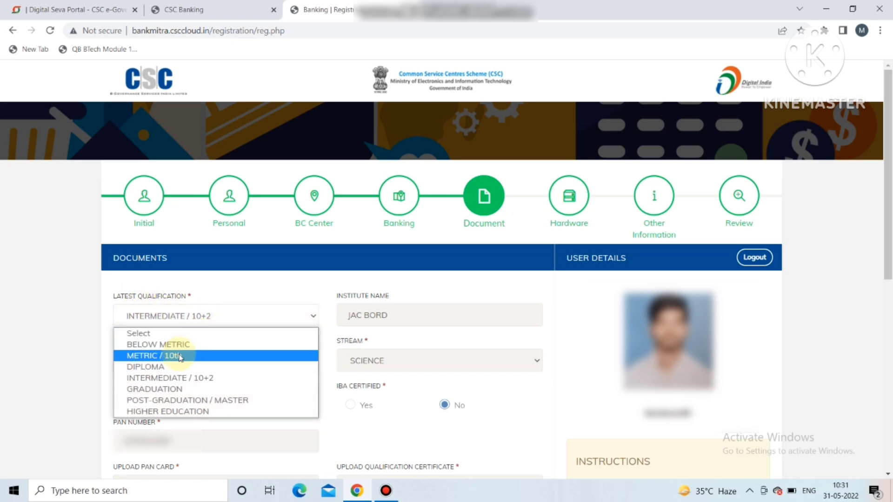
left_click(160, 381)
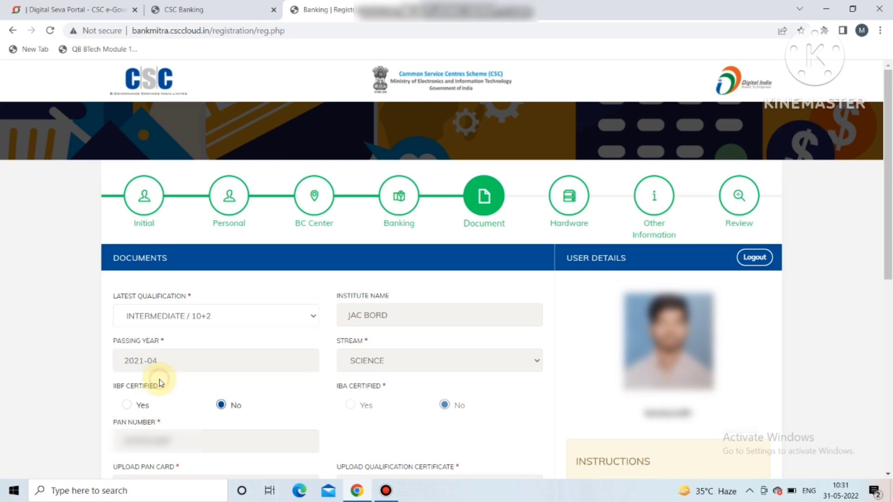
left_click(396, 319)
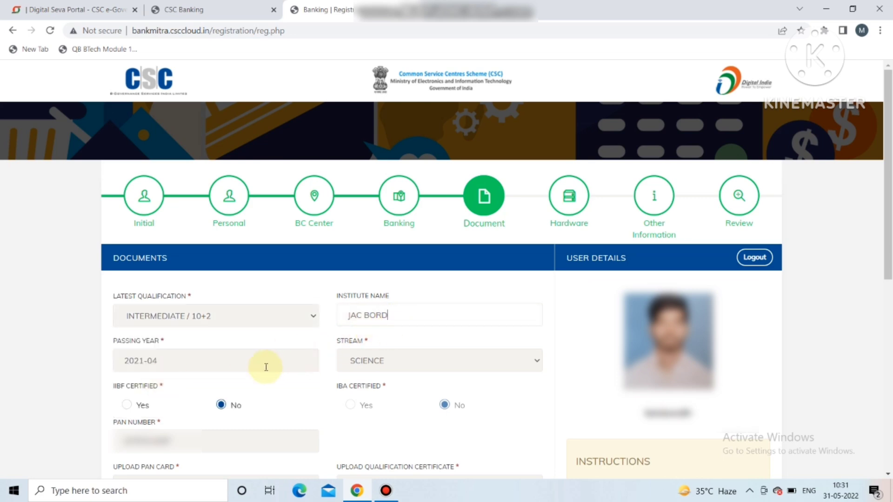
left_click(398, 360)
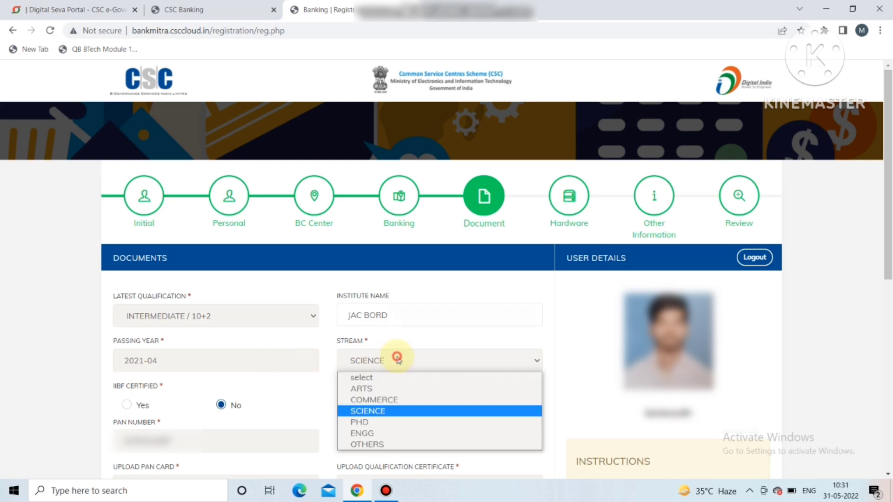
left_click(395, 360)
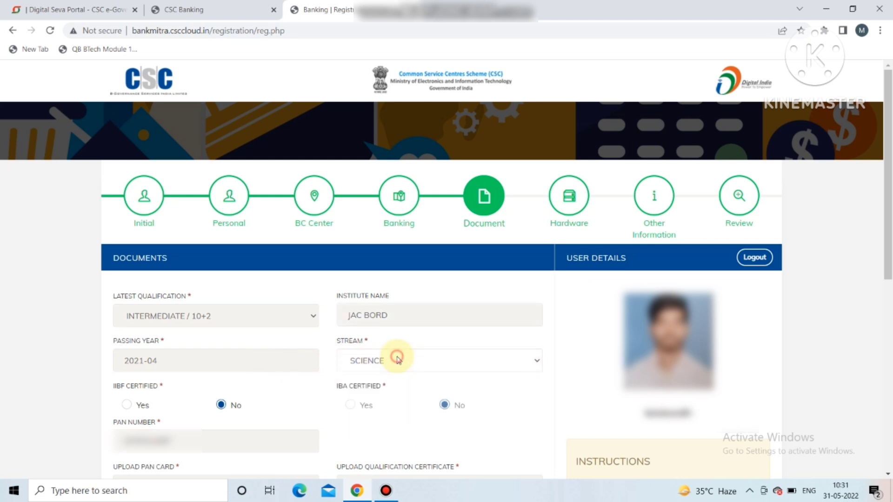
left_click(124, 408)
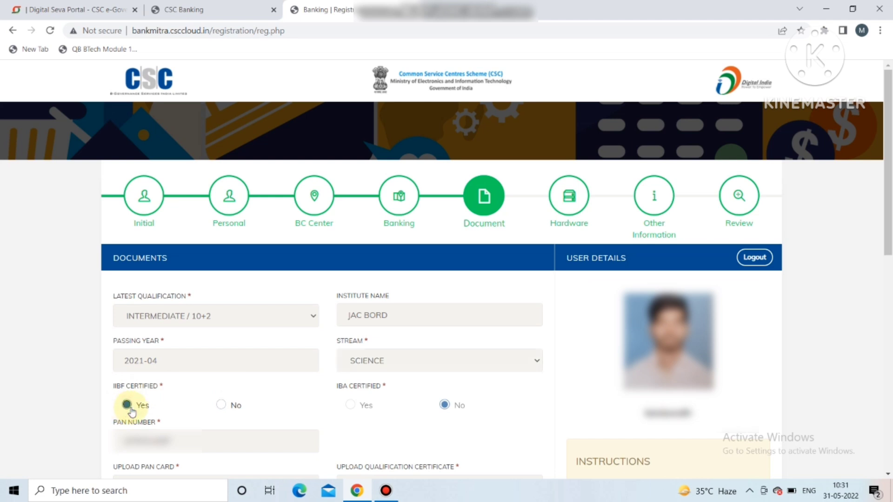
left_click(221, 405)
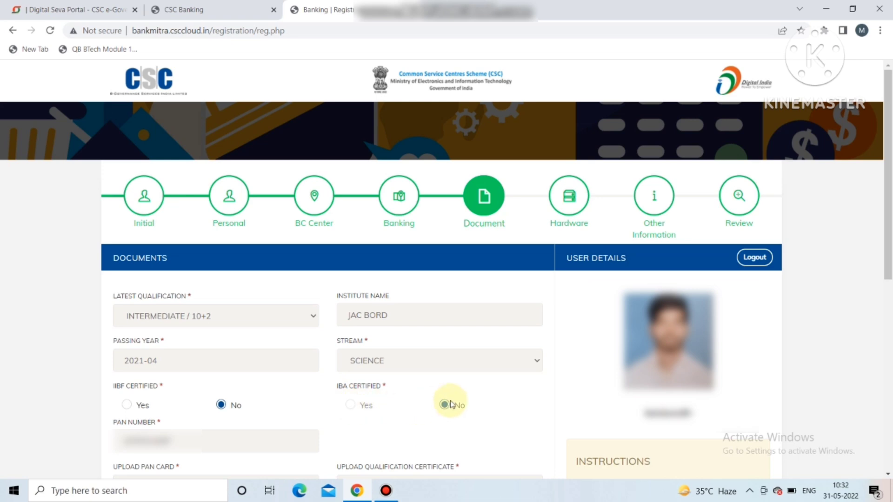
scroll(889, 255, "down", 1)
left_click_drag(889, 255, 890, 345)
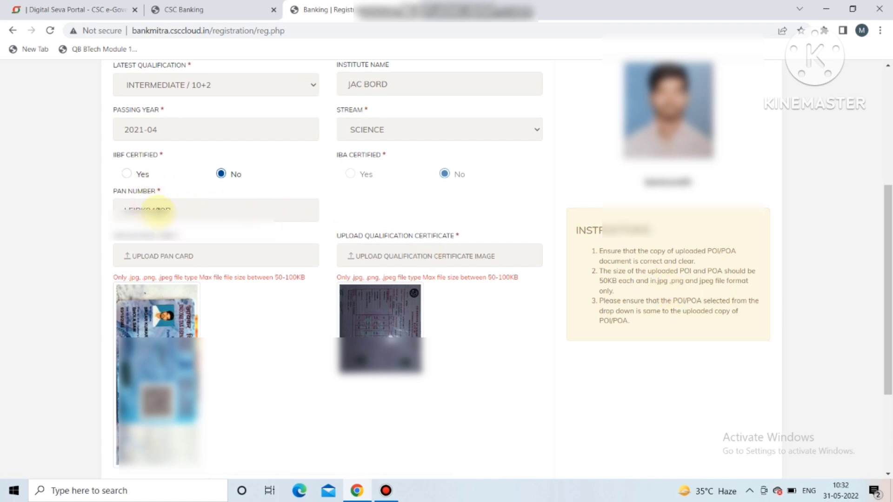
Step: Upload the pan file as the PAN card, answer Yes, set police verification No, and save
left_click(177, 258)
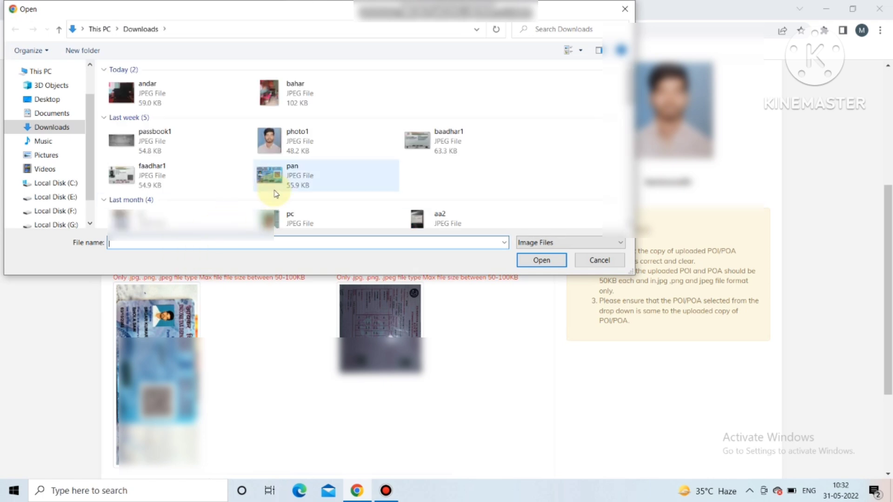
double_click(293, 180)
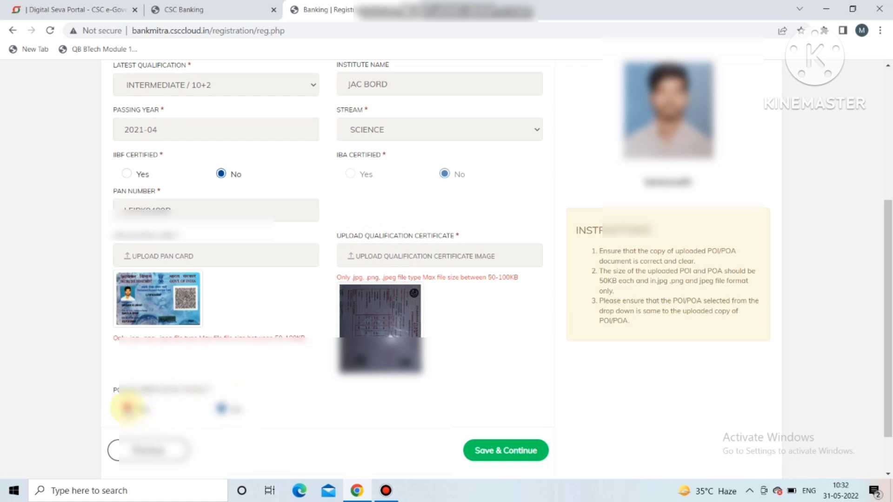
left_click(126, 408)
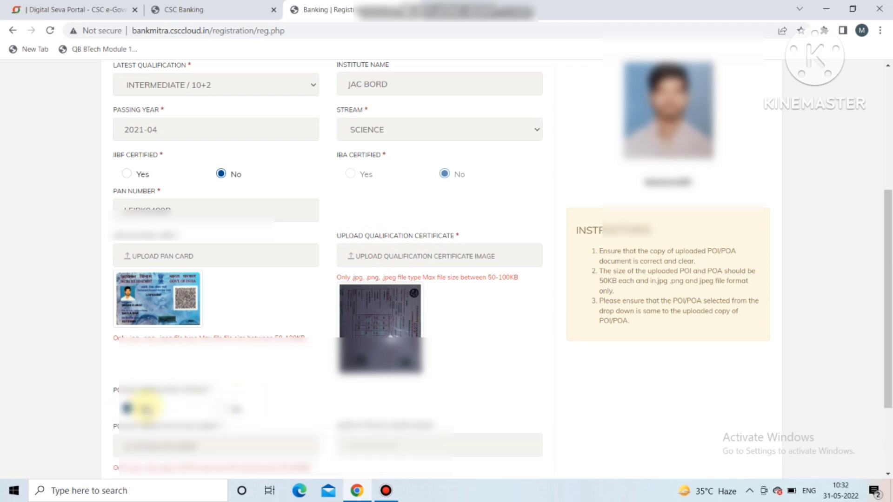
left_click(222, 410)
left_click(526, 452)
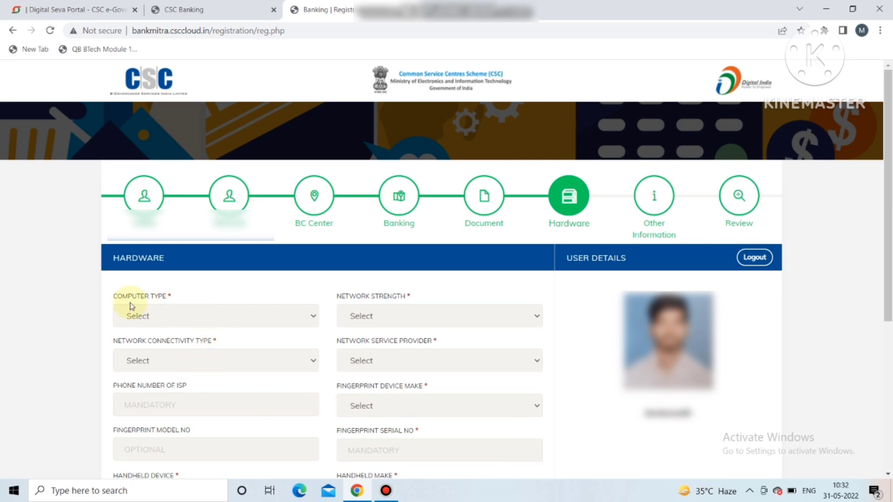
Step: Choose DESKTOP computer, GOOD network, MOBILE connectivity, RELIANCE provider and MORPHO fingerprint device
left_click(160, 309)
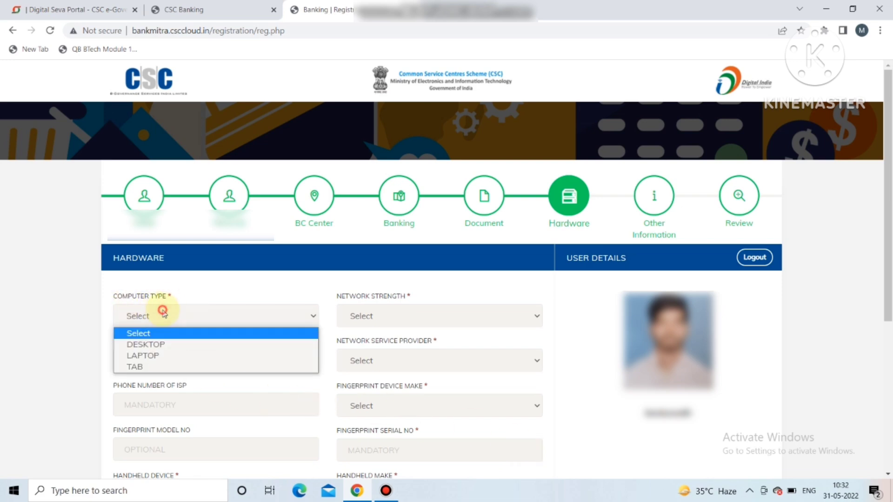
left_click(156, 346)
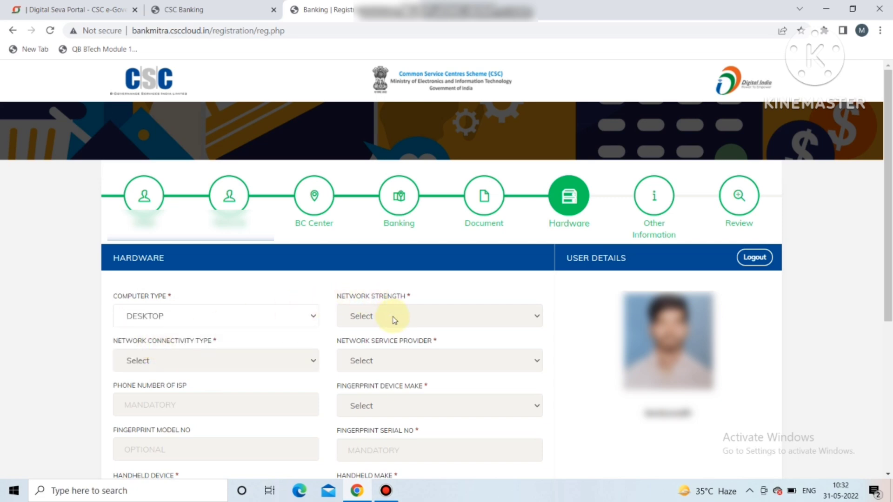
left_click(378, 315)
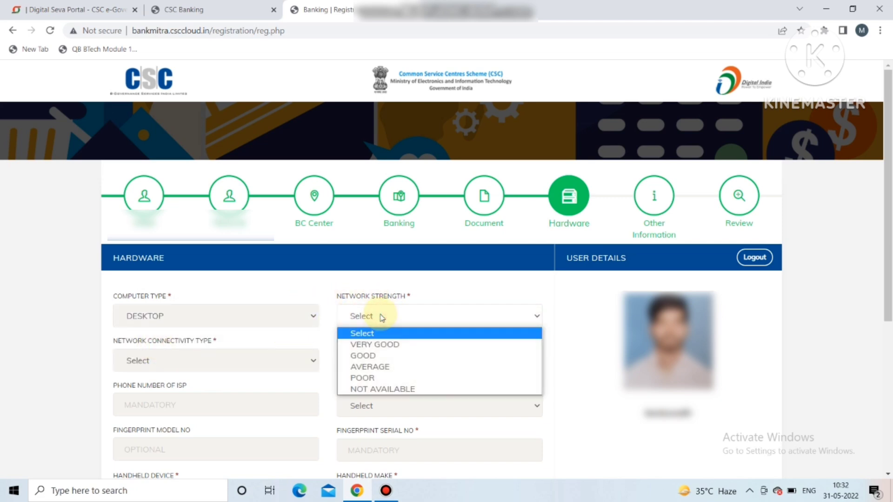
left_click(366, 355)
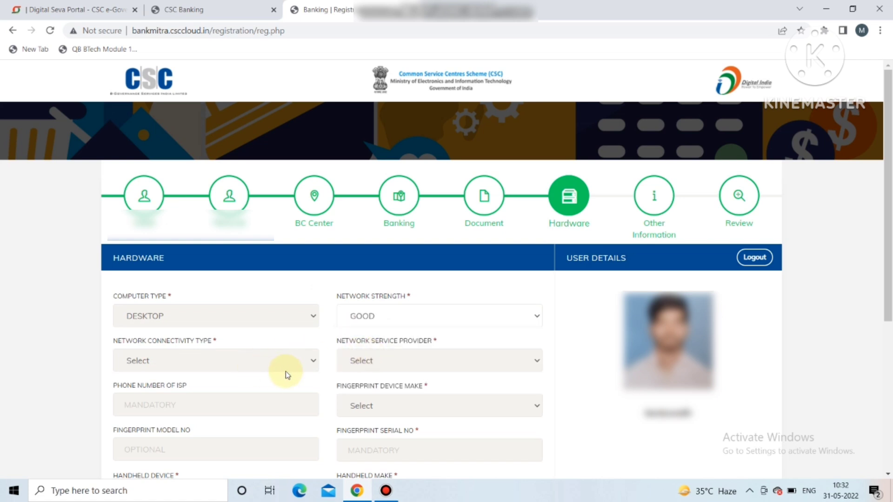
left_click(216, 364)
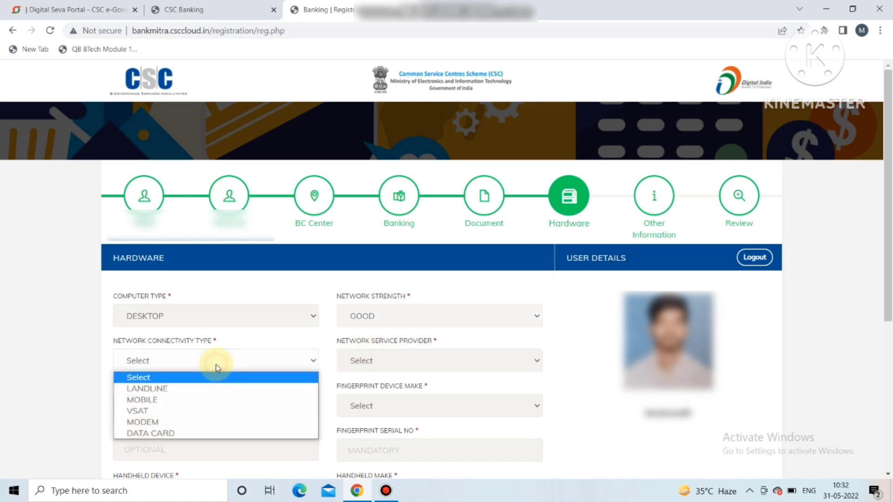
left_click(183, 400)
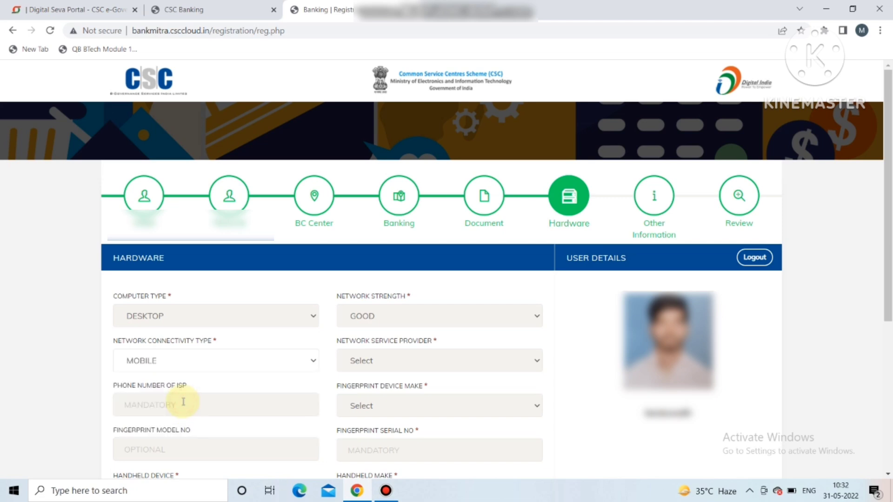
left_click(393, 361)
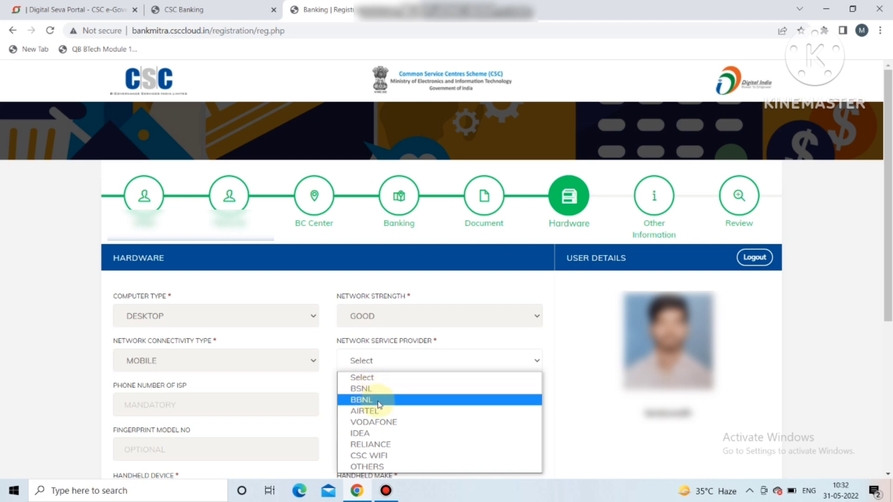
left_click(371, 444)
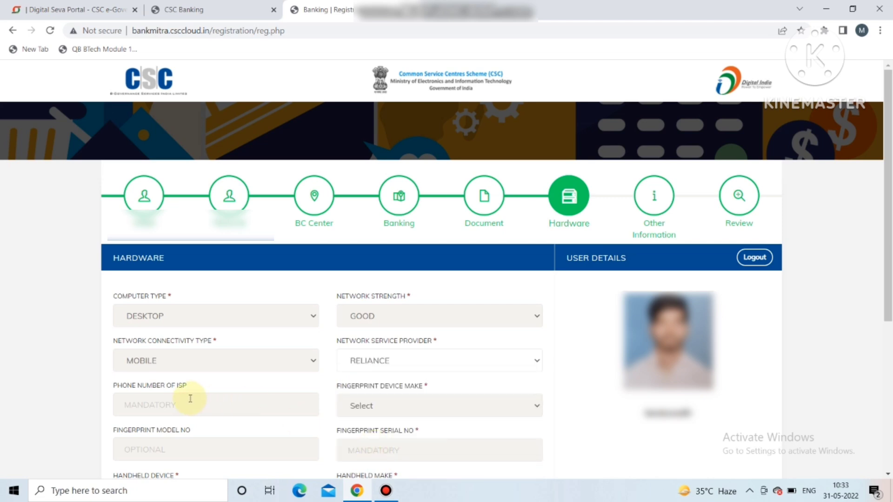
left_click(372, 408)
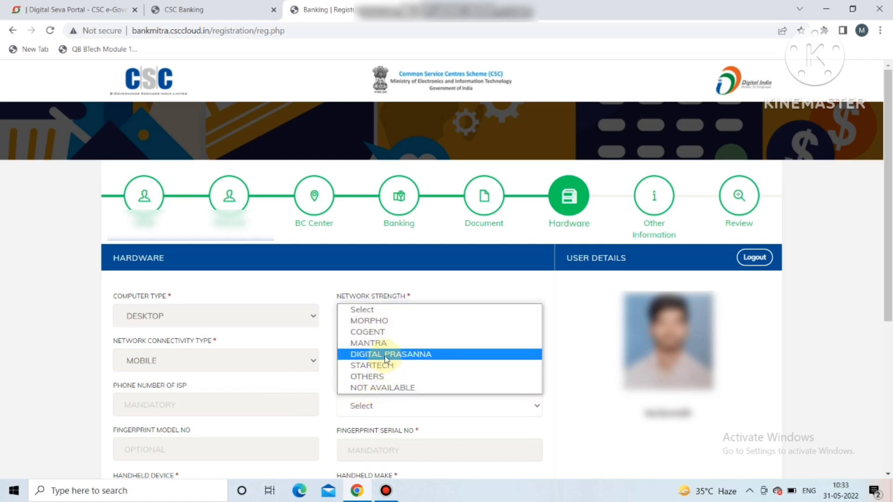
left_click(375, 321)
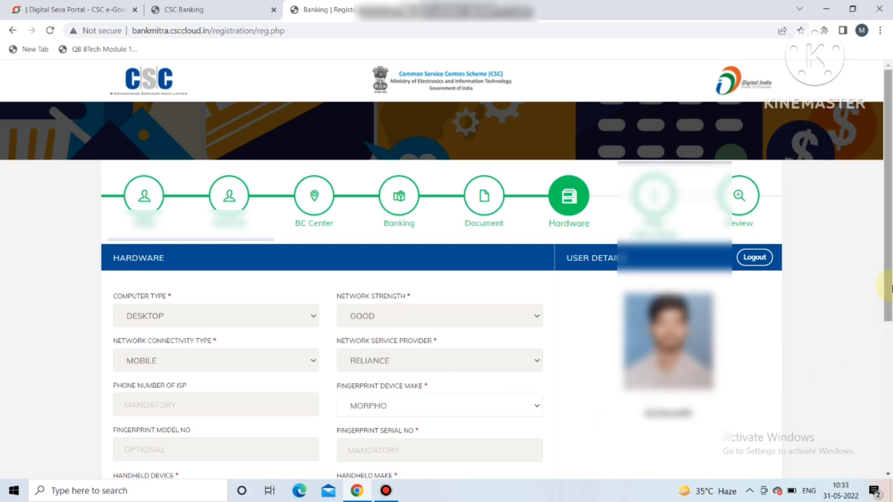
left_click_drag(889, 279, 890, 413)
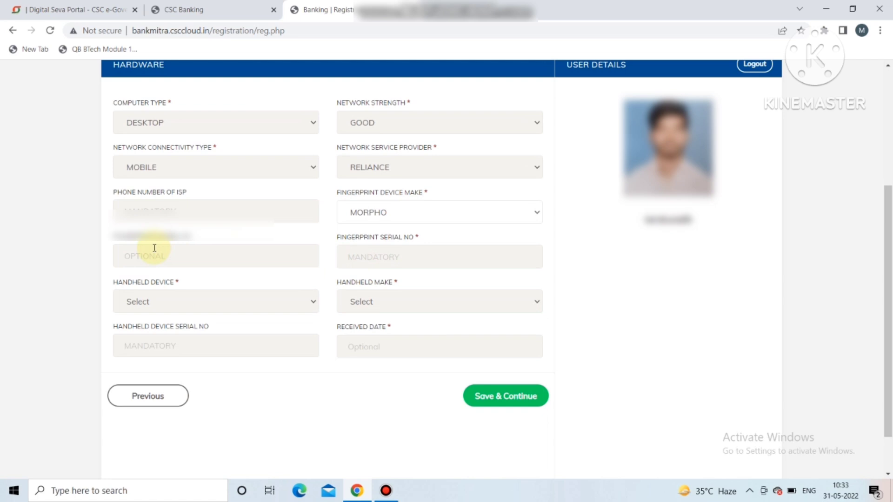
Step: Choose MICRO ATM as the handheld device with make MPOS and save the hardware details
left_click(362, 247)
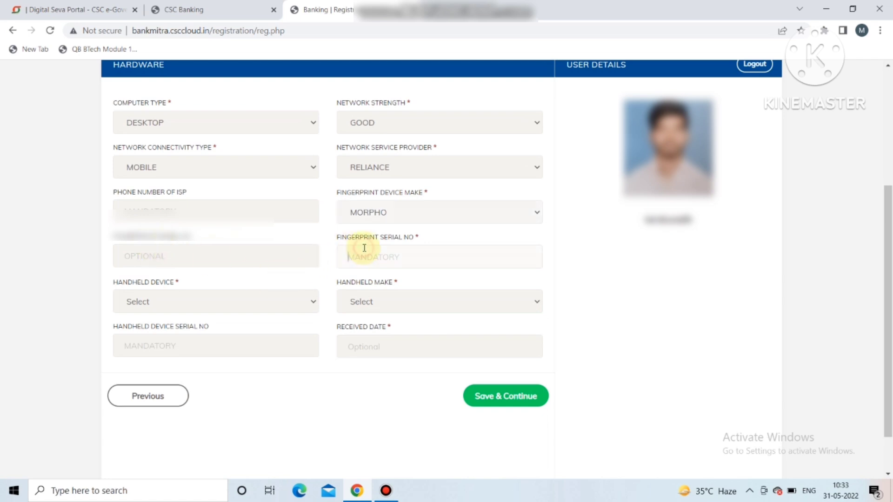
left_click(207, 300)
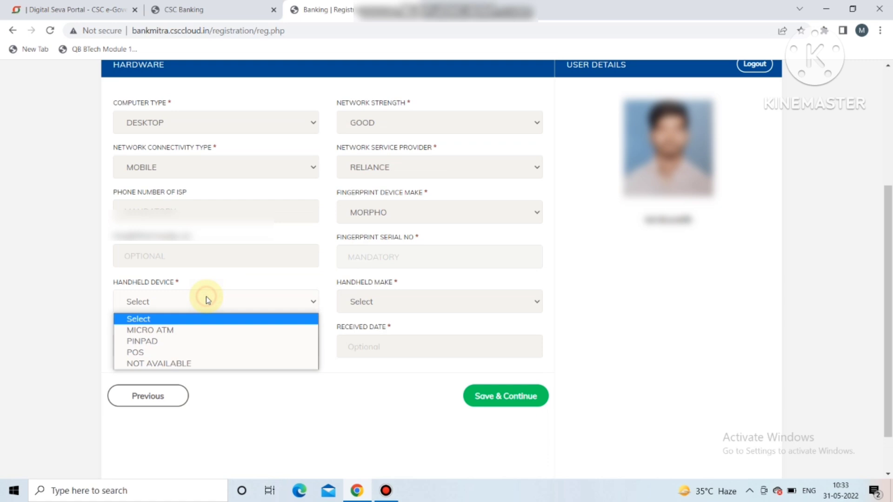
left_click(167, 336)
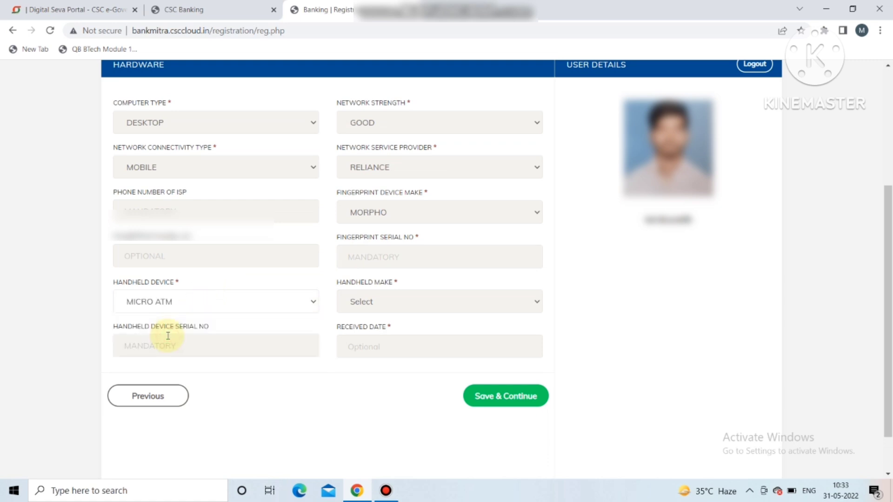
left_click(372, 301)
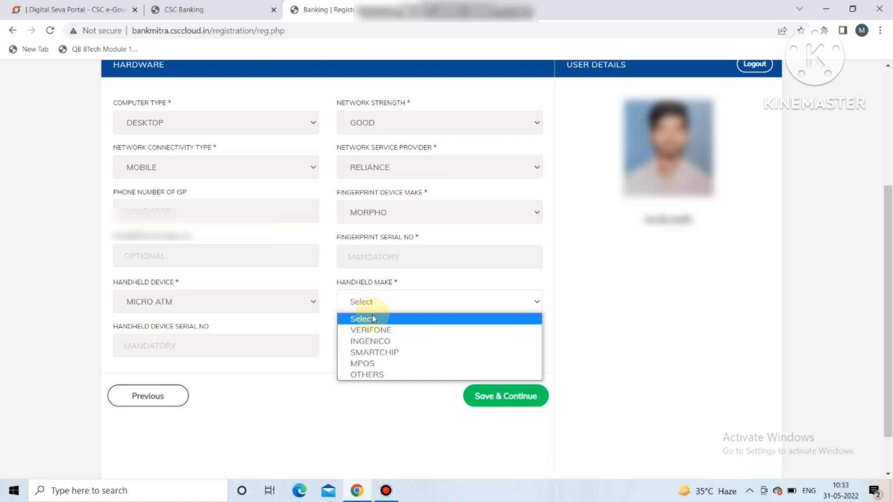
left_click(371, 364)
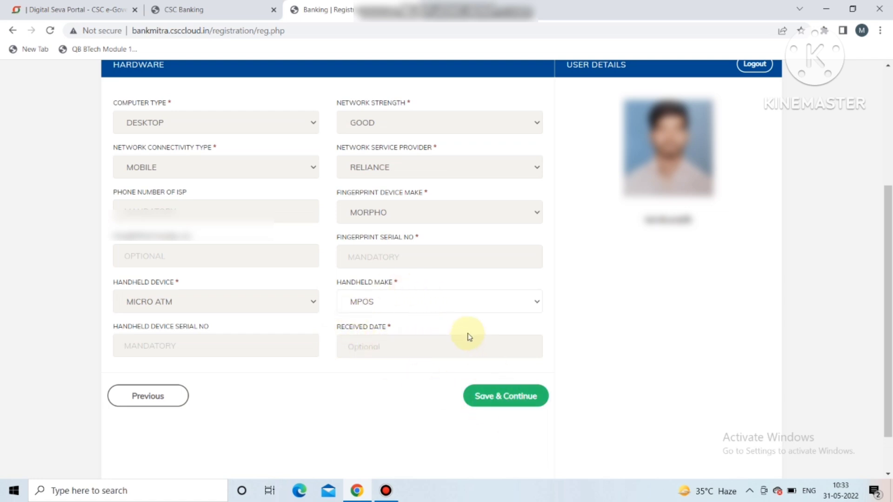
left_click(512, 404)
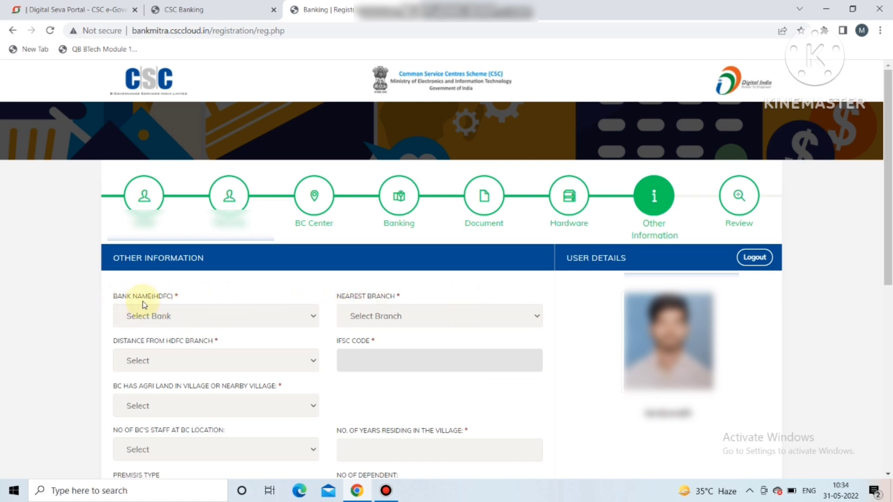
Step: Pick HDFC as the bank and HAZARIBAGH II as the nearest branch
left_click(163, 313)
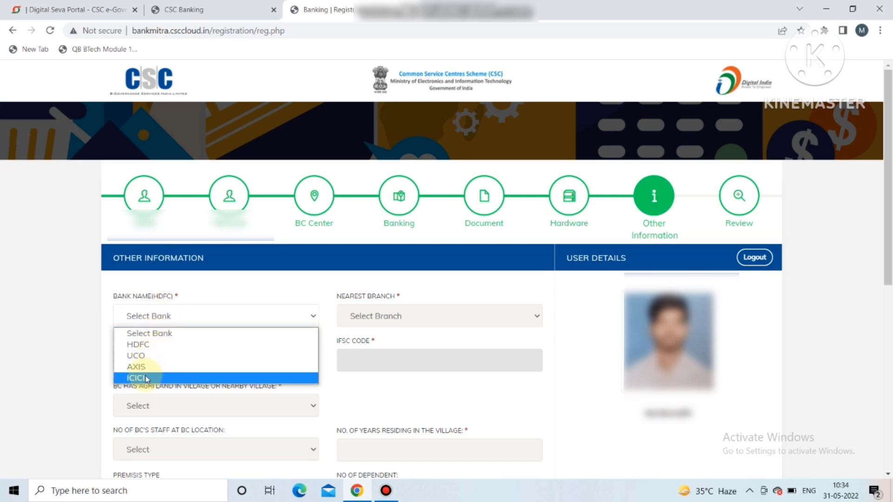
left_click(146, 346)
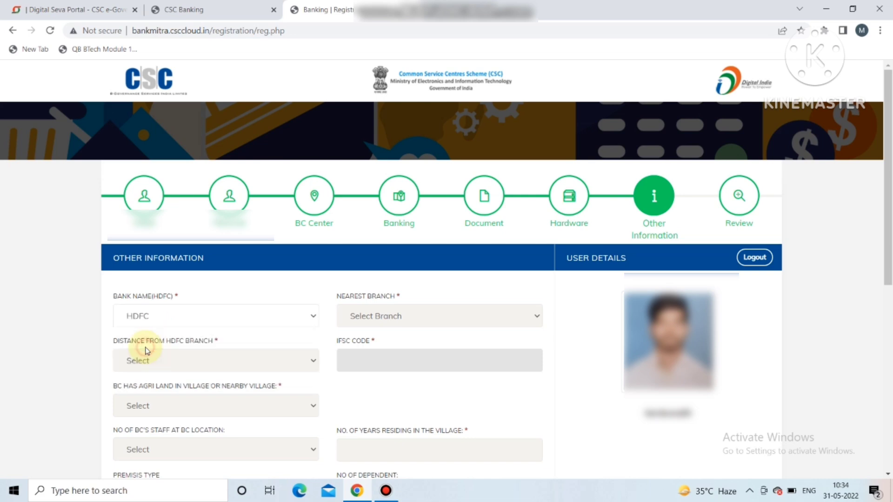
left_click(388, 318)
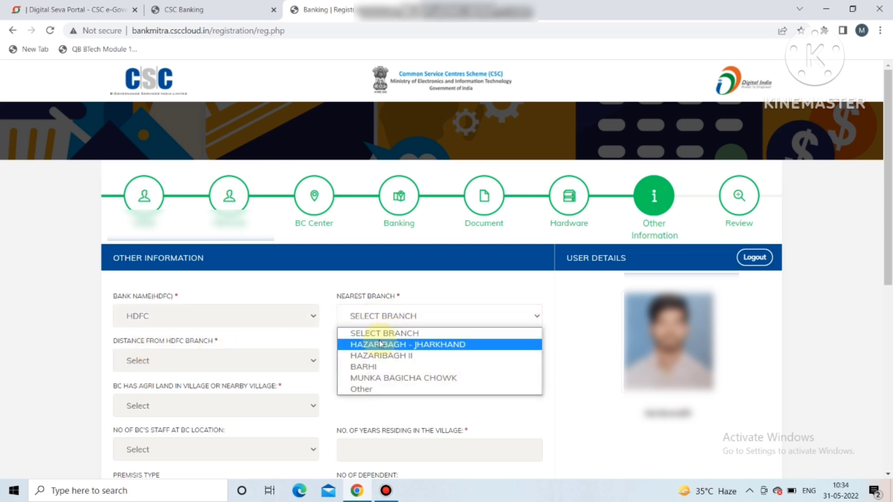
left_click(364, 390)
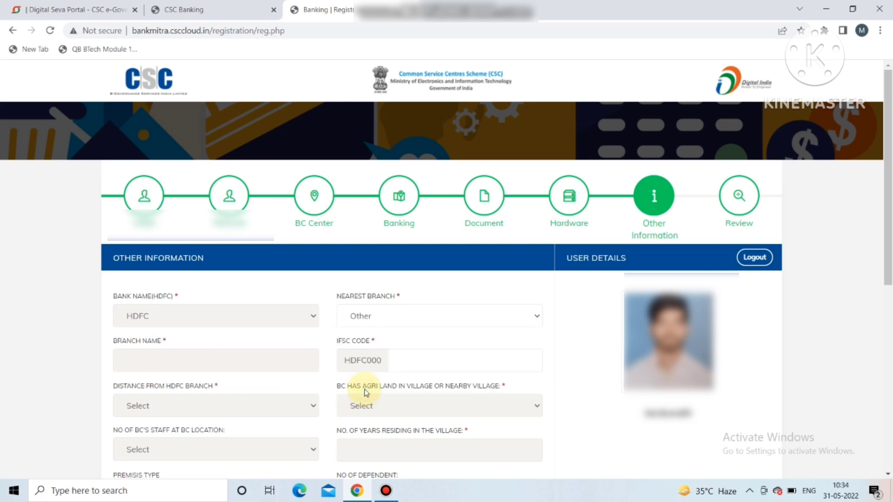
left_click(378, 312)
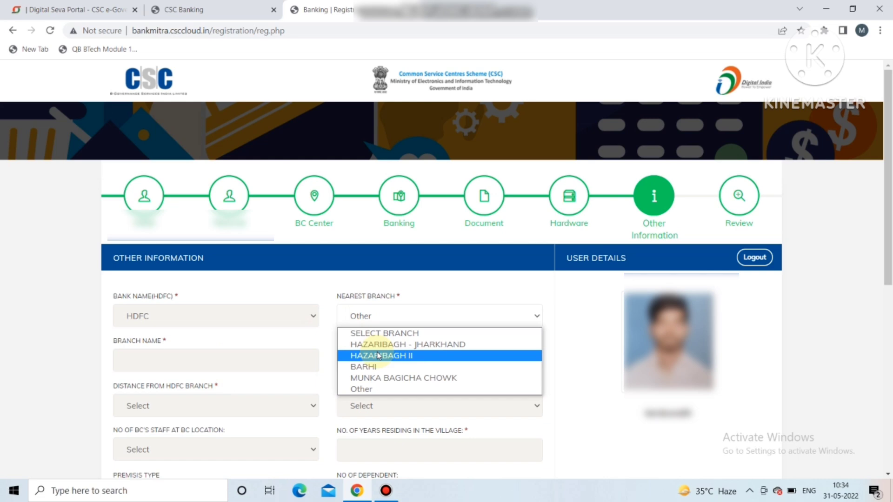
left_click(377, 356)
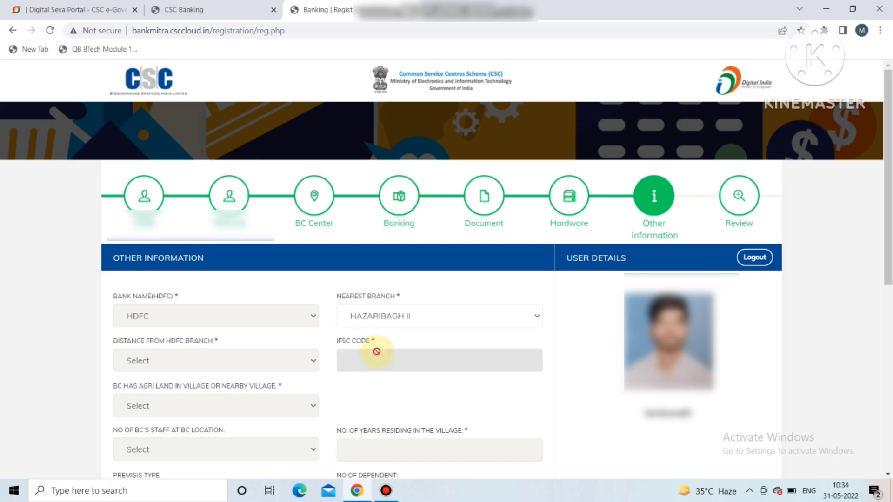
Step: Set the distance from the branch to Above 25 KM and agricultural land to Yes
left_click(280, 361)
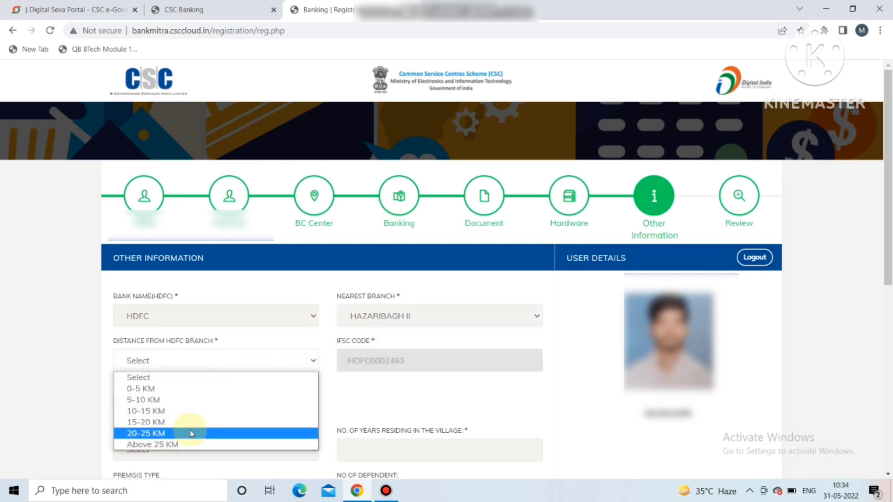
left_click(178, 444)
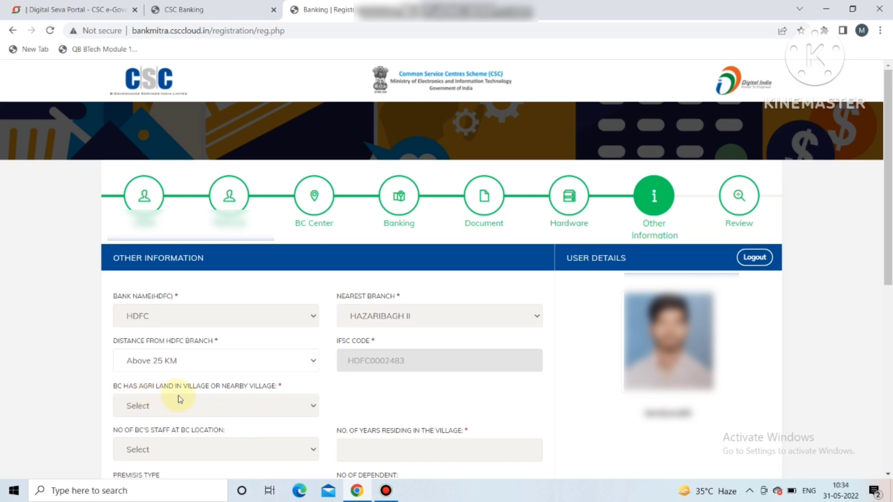
left_click(204, 399)
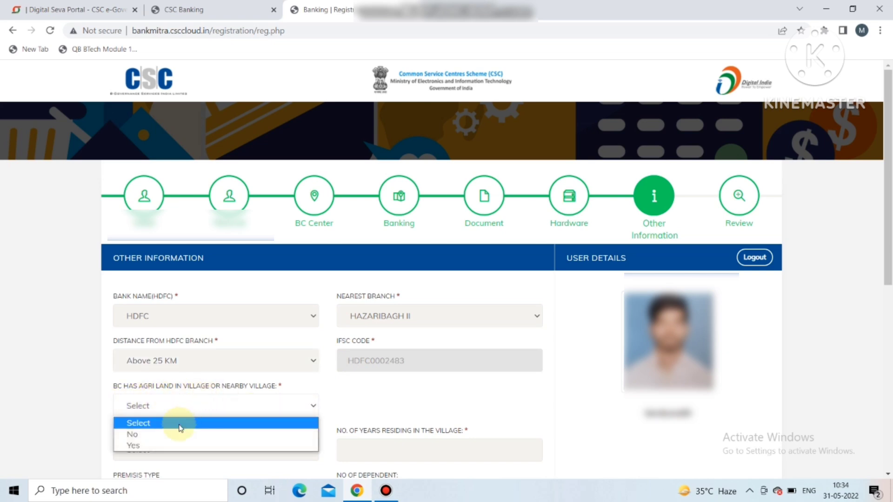
left_click(166, 445)
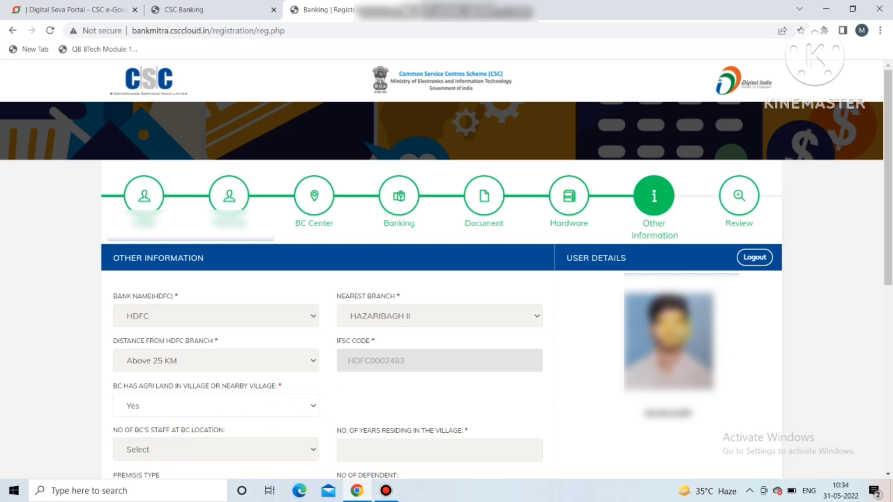
Step: Set staff to 2, years residing to 15, premises Own, dependents 3, and employed No
scroll(889, 279, "down", 1)
left_click_drag(889, 279, 890, 375)
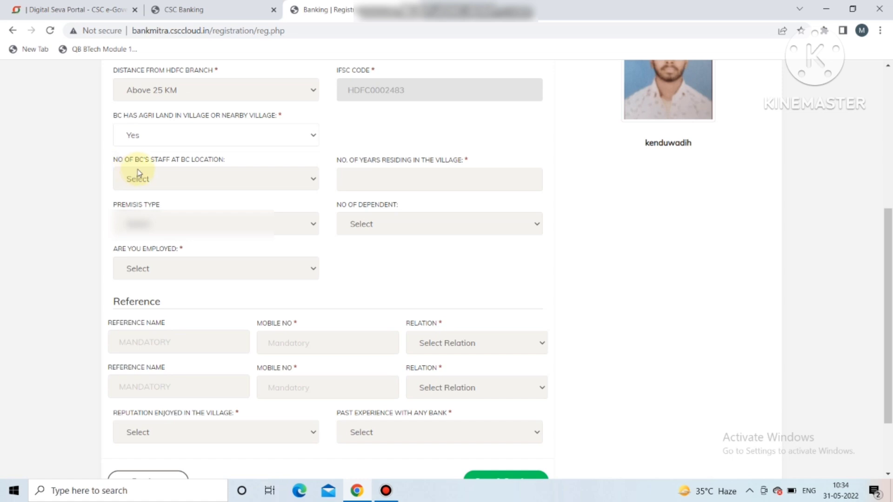
left_click(158, 177)
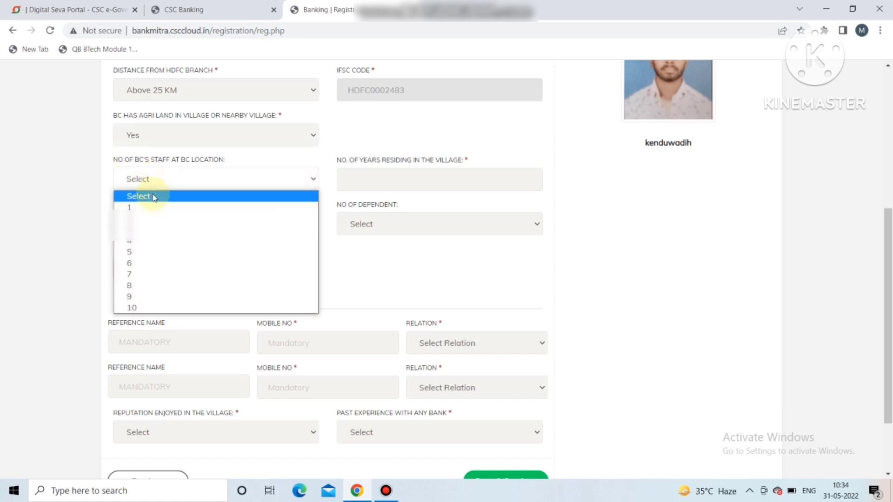
left_click(142, 218)
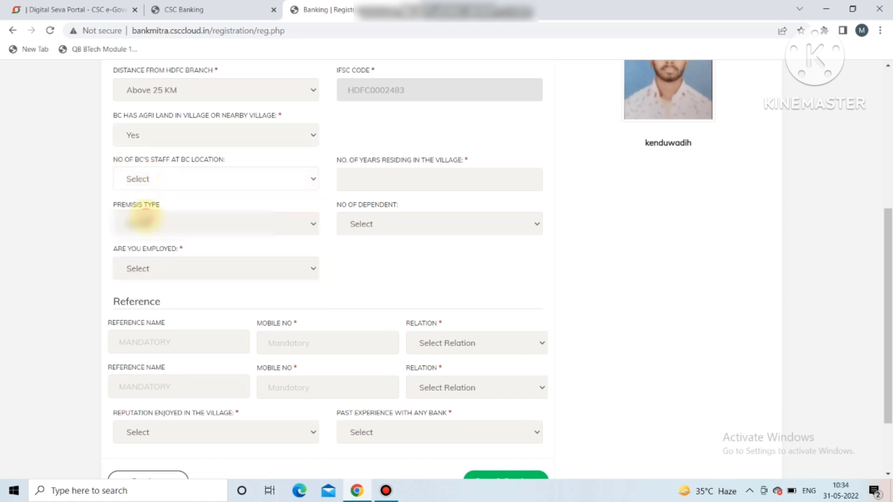
left_click(372, 179)
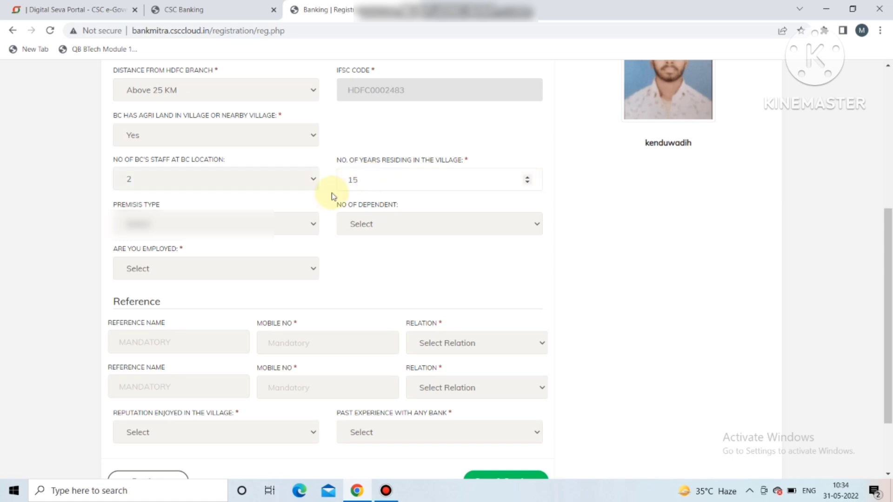
left_click(221, 219)
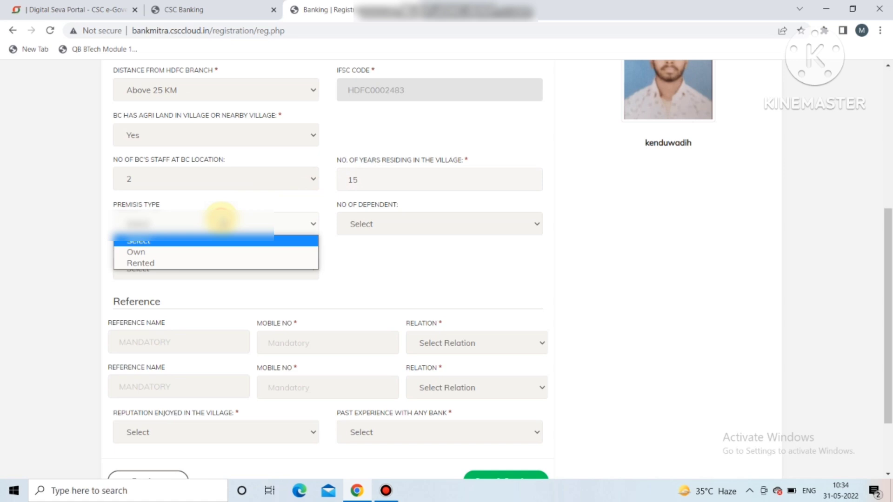
left_click(201, 253)
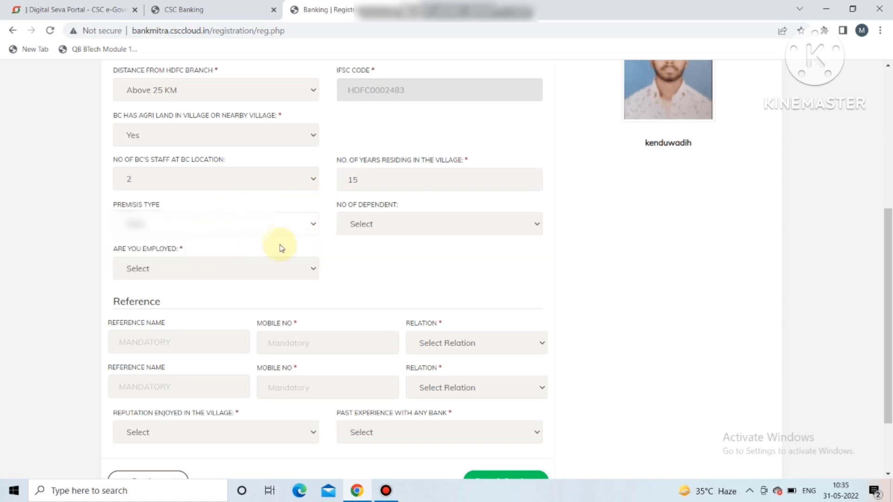
left_click(366, 227)
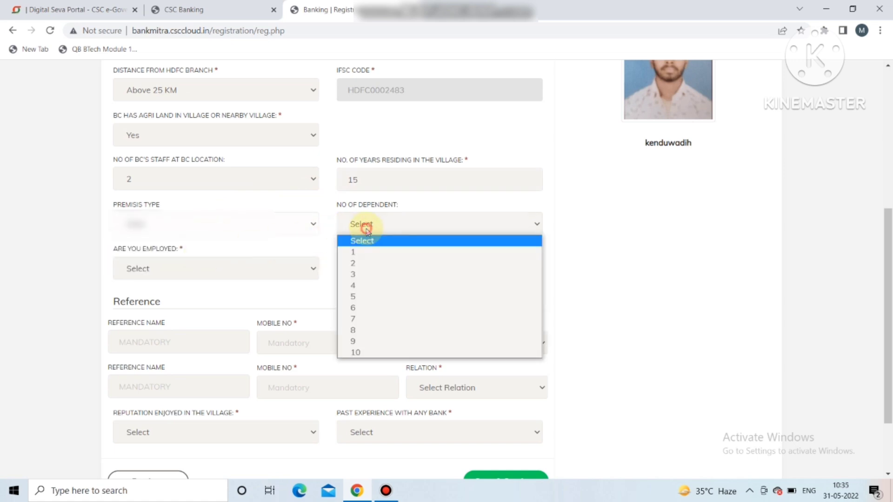
left_click(355, 274)
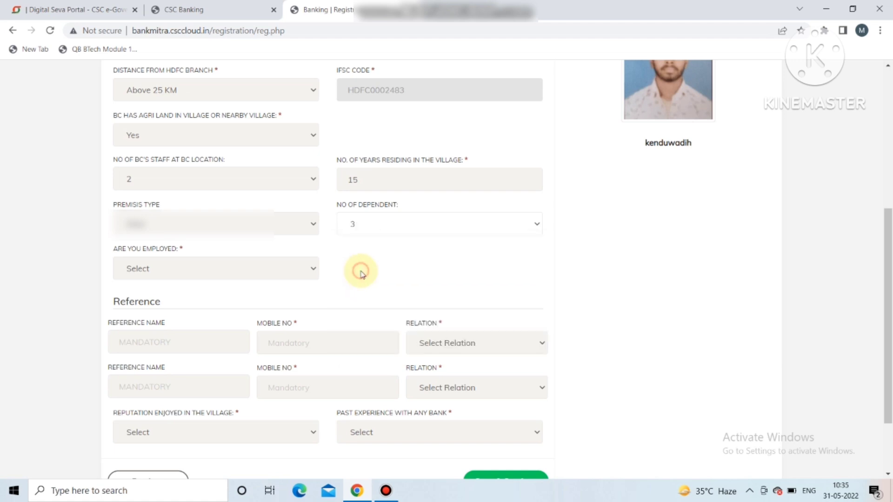
left_click(176, 265)
left_click(155, 308)
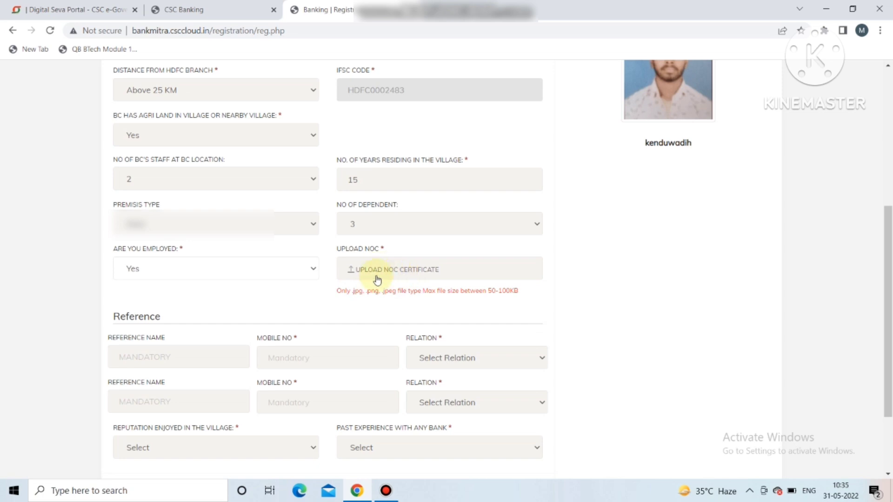
left_click(247, 274)
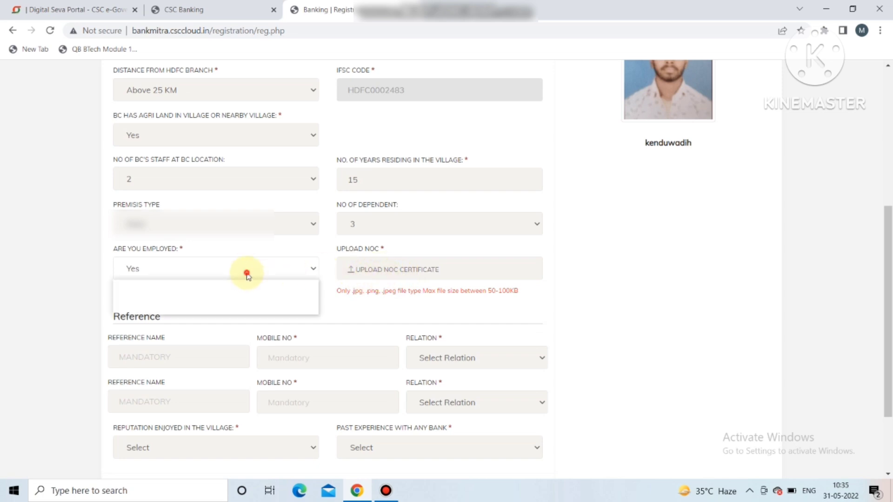
left_click(223, 300)
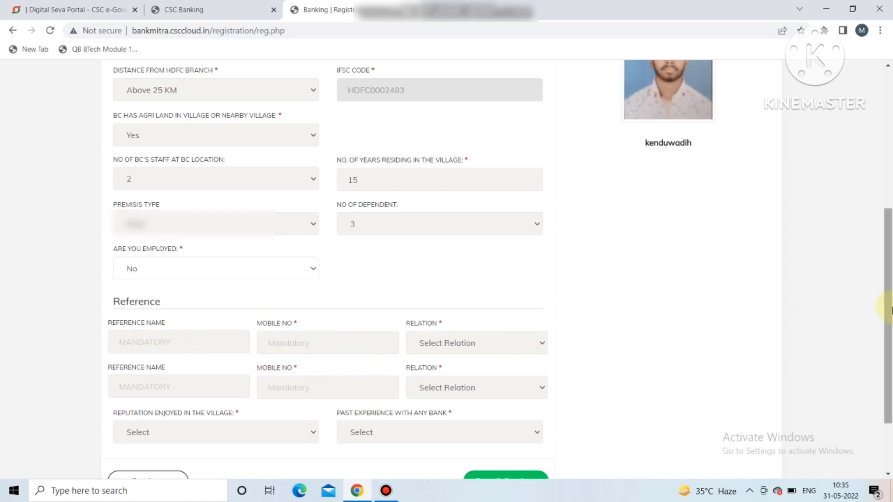
Step: Enter both references' mobile numbers and set each reference's relation to Other
left_click_drag(879, 303, 881, 345)
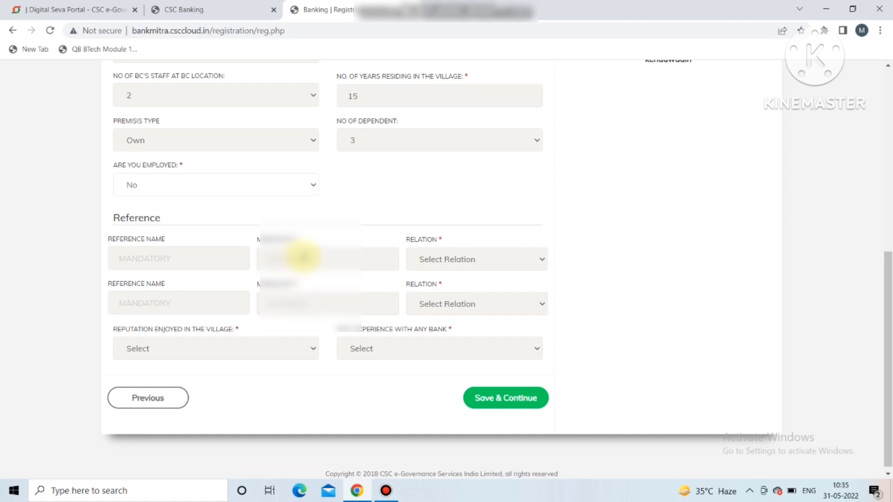
left_click(301, 255)
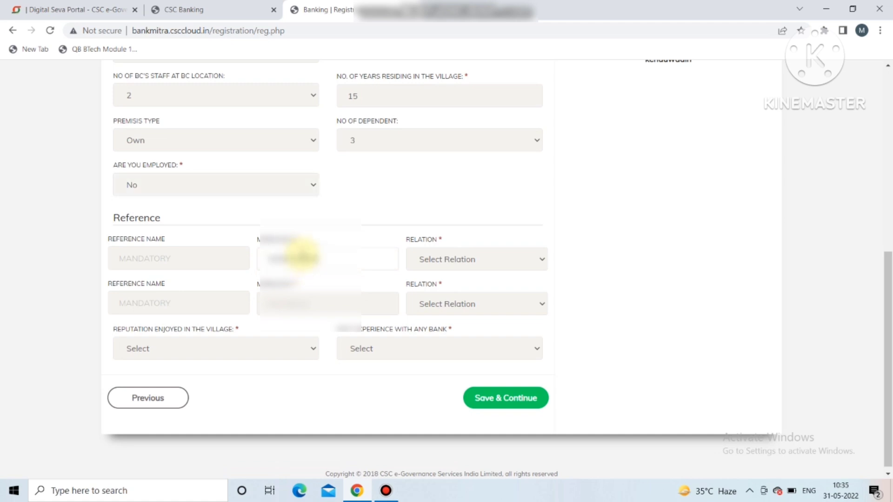
left_click(430, 259)
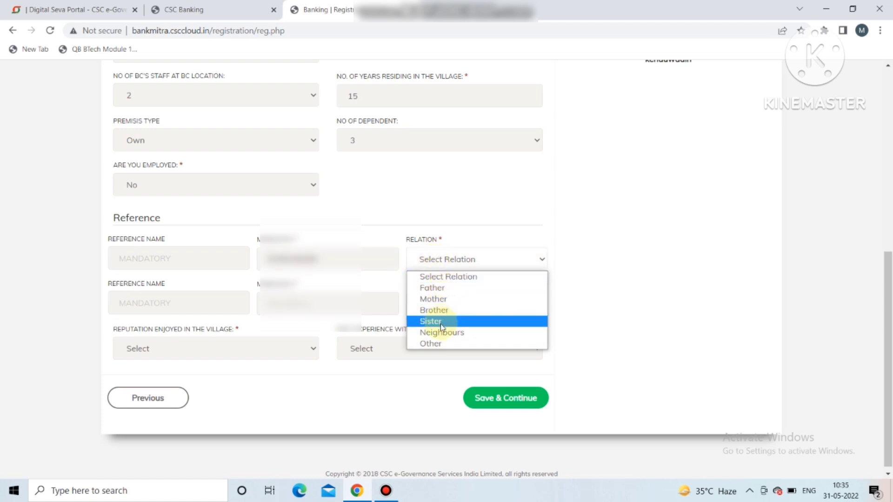
left_click(440, 344)
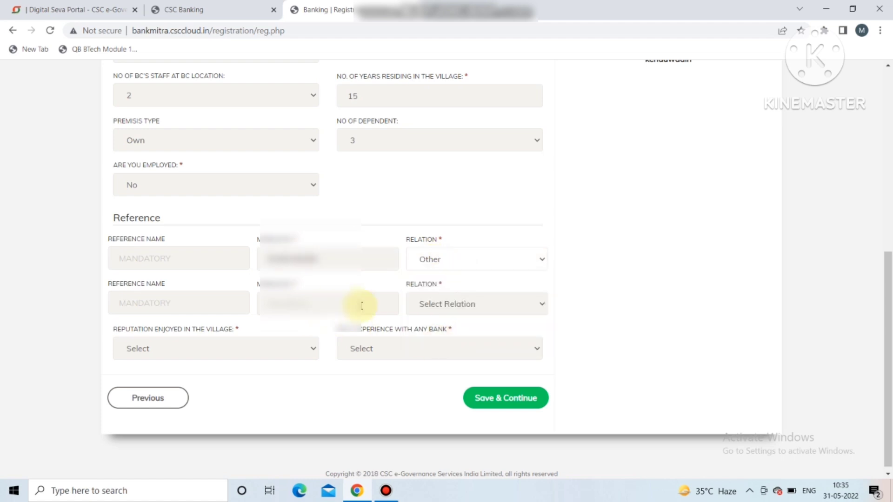
left_click(350, 306)
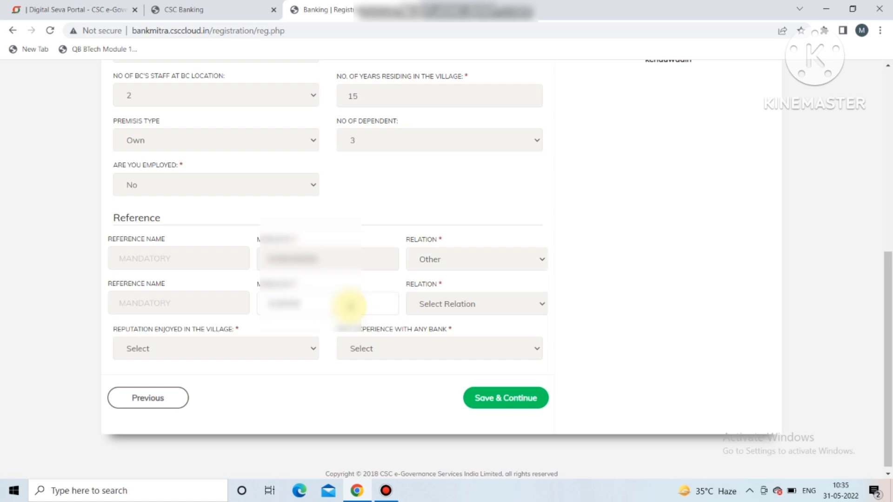
left_click(442, 305)
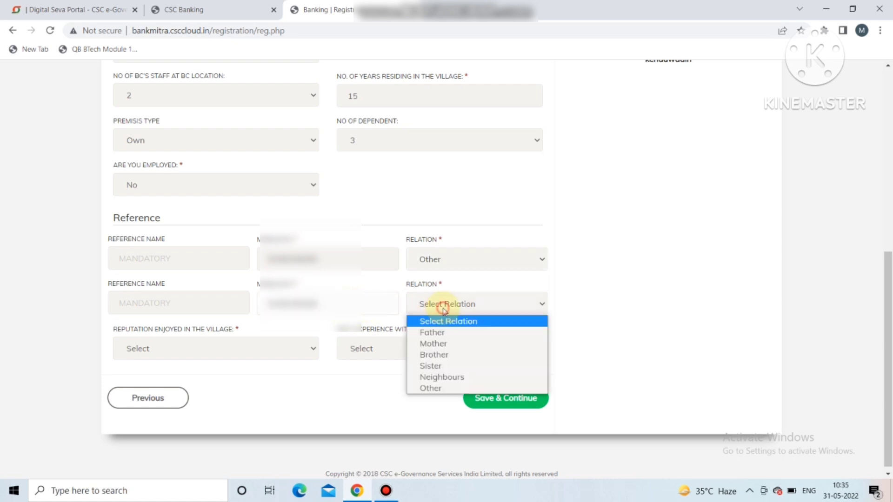
left_click(436, 389)
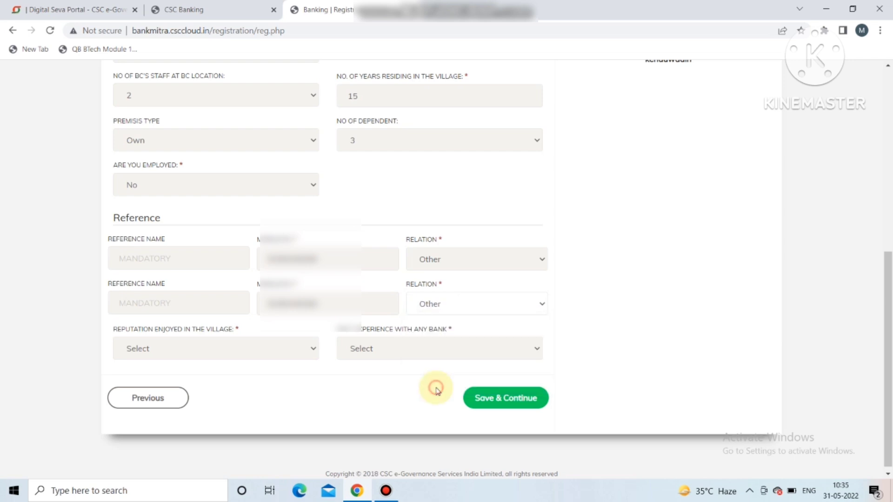
Step: Set village reputation Good, past bank experience No, and attempt to save the page
left_click(269, 350)
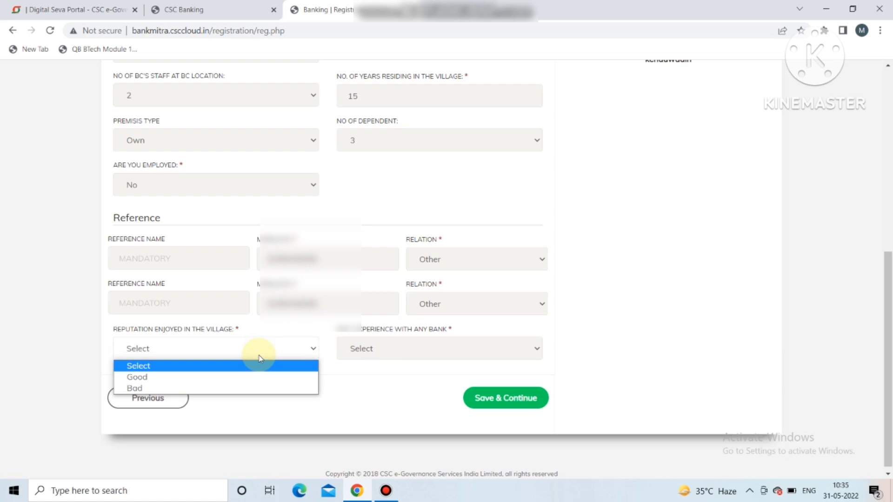
left_click(233, 378)
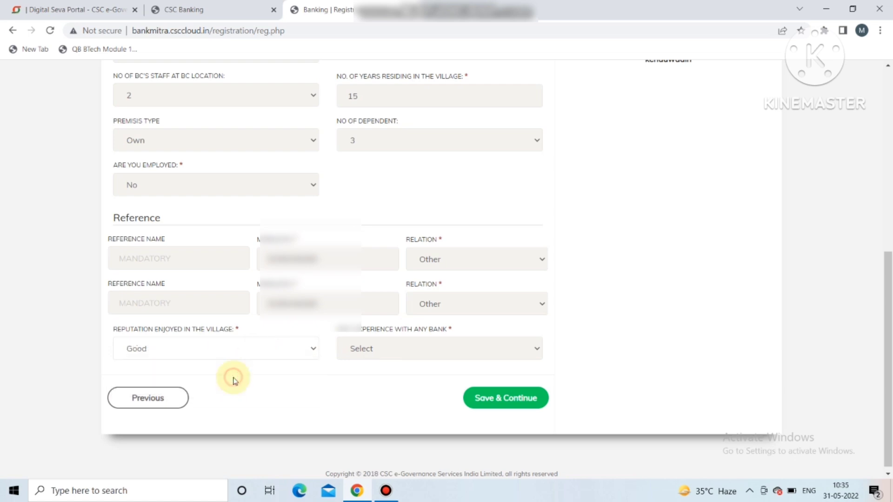
left_click(414, 349)
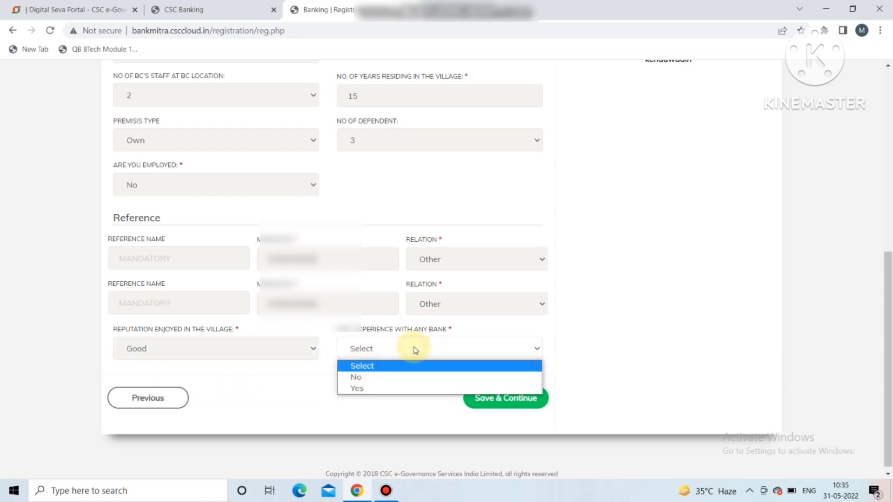
left_click(390, 388)
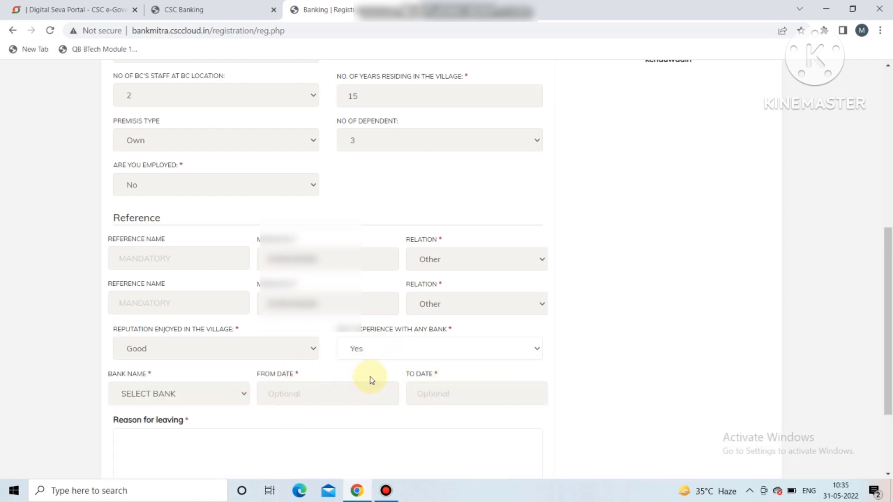
left_click(381, 343)
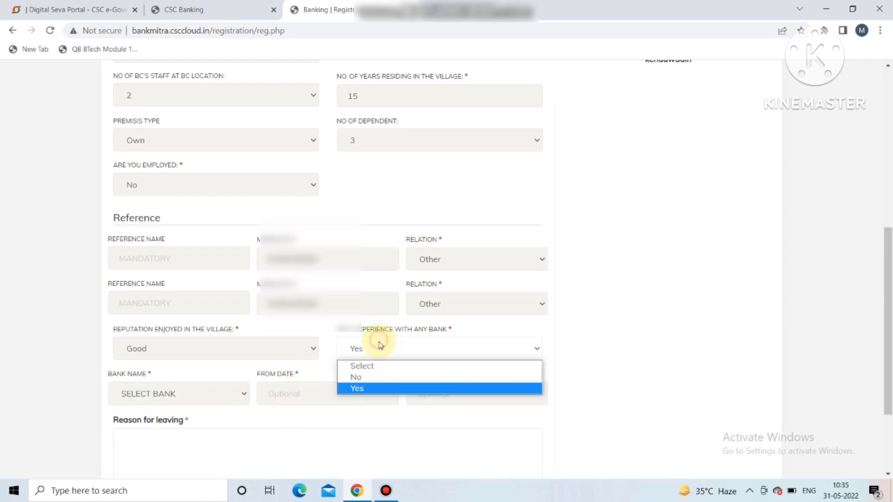
left_click(369, 377)
left_click(501, 400)
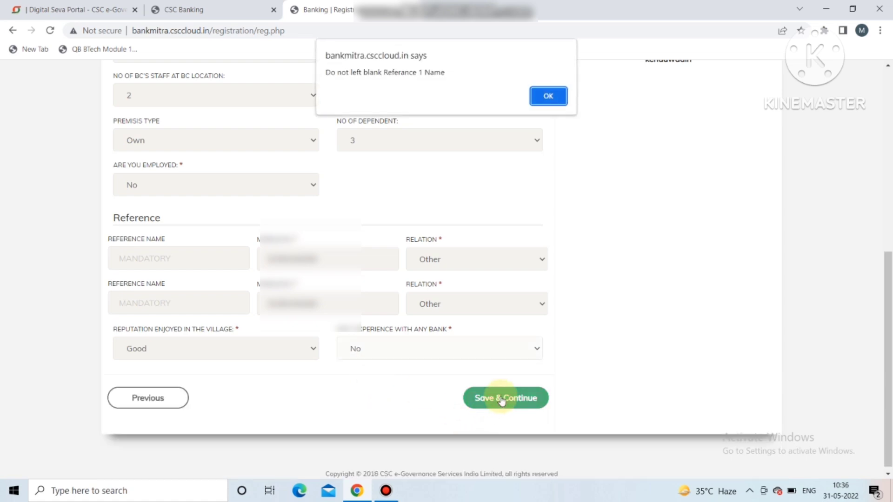
left_click(546, 95)
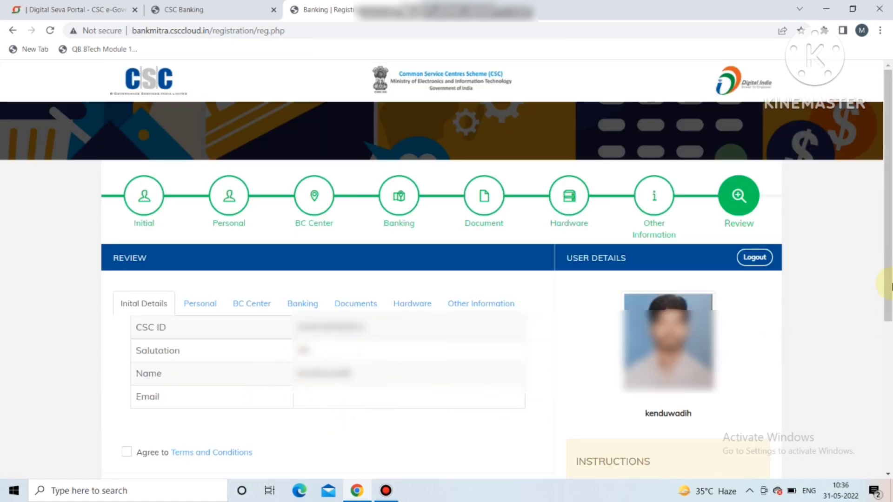
scroll(887, 303, "down", 3)
scroll(887, 321, "up", 1)
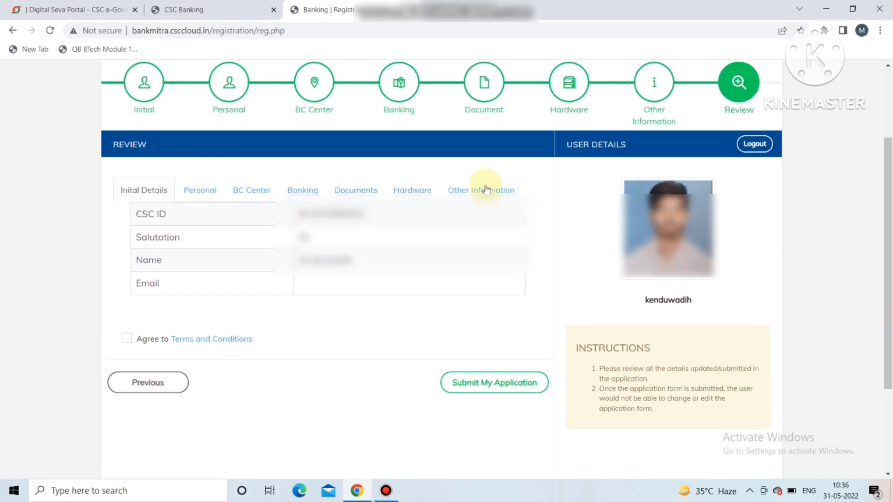
left_click(199, 199)
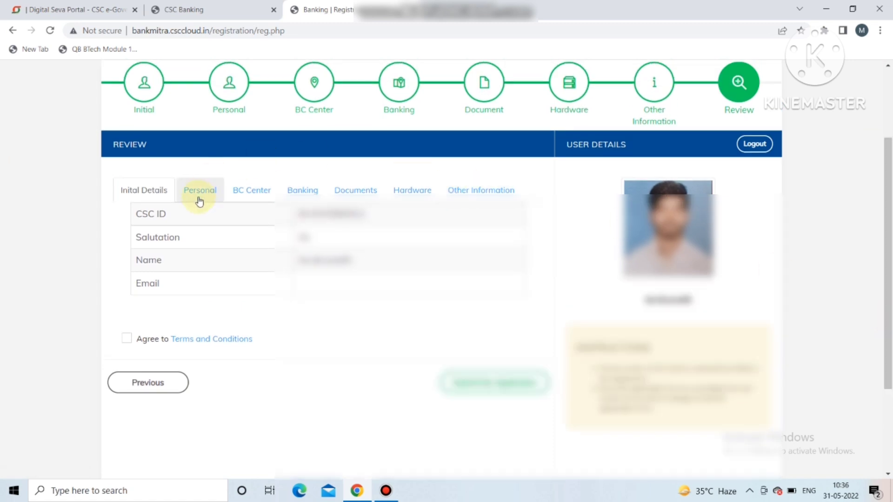
left_click(251, 191)
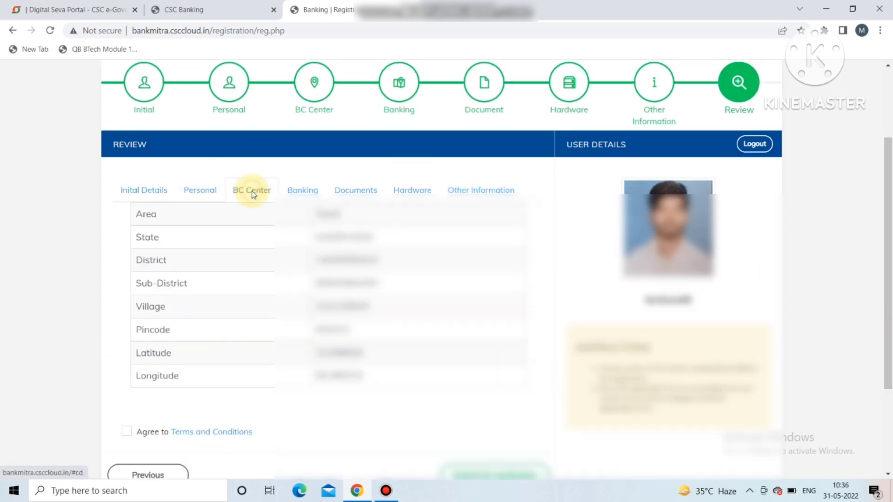
left_click(322, 191)
left_click(365, 191)
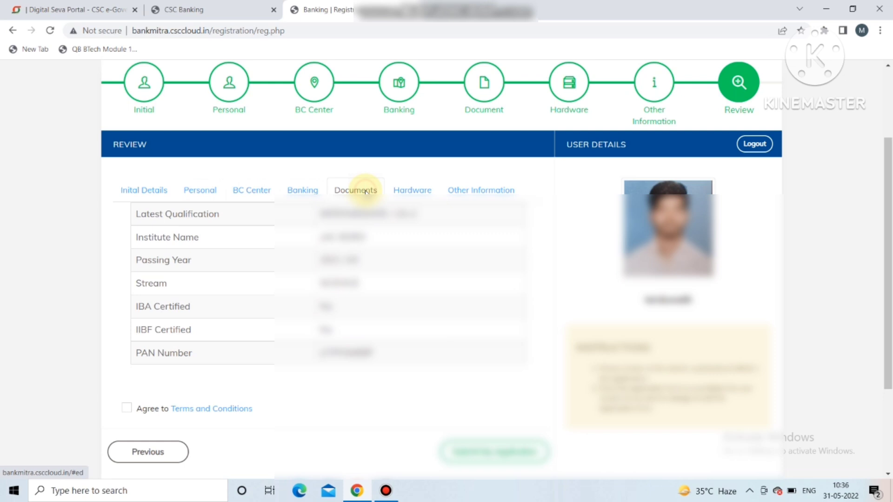
left_click(403, 192)
left_click(473, 190)
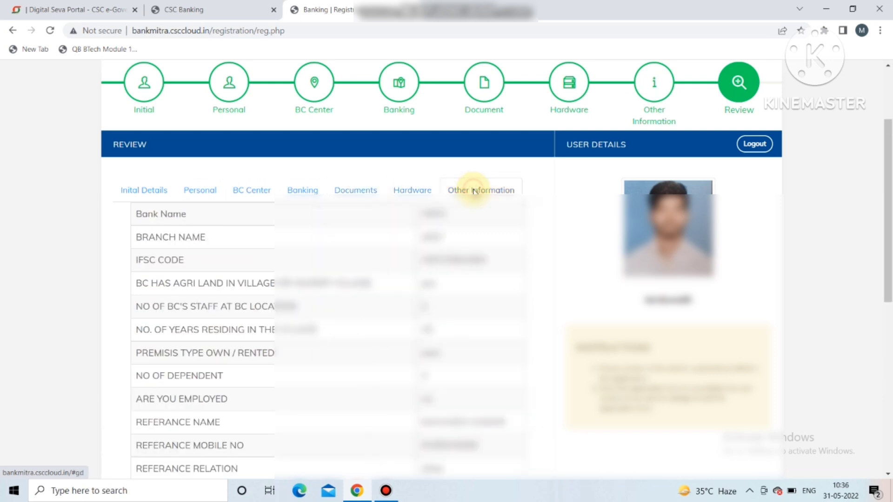
left_click(151, 188)
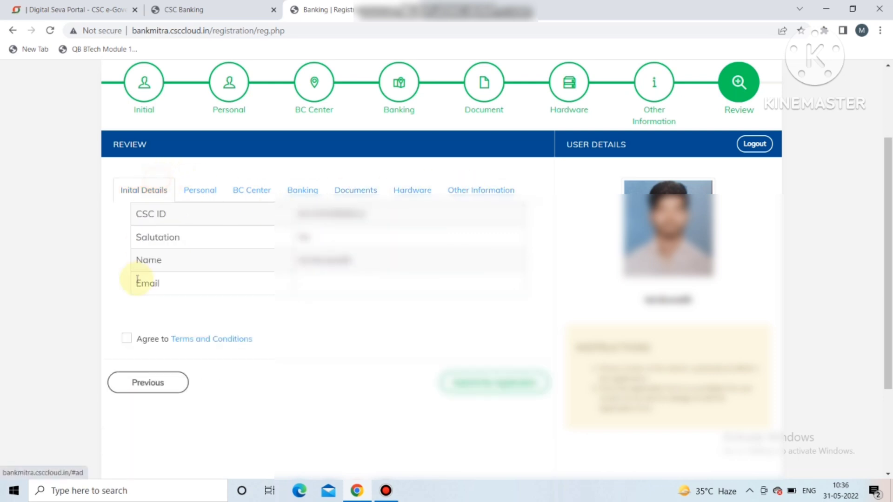
left_click(126, 341)
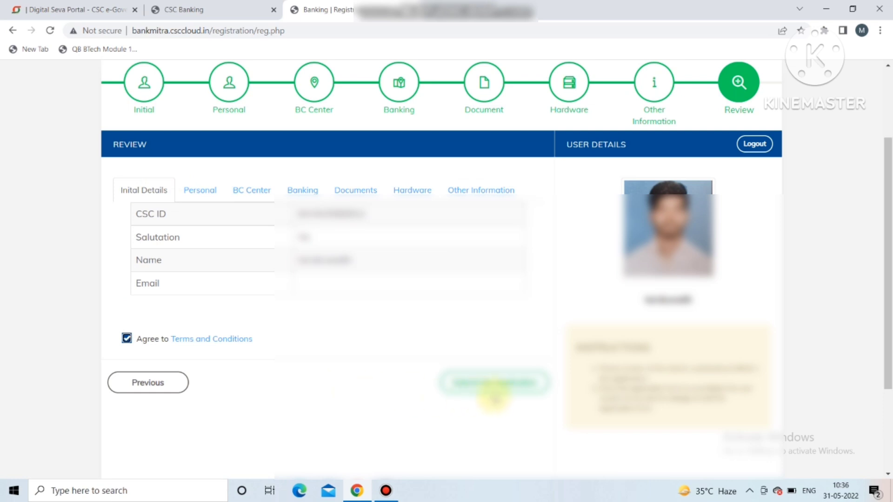
left_click(495, 383)
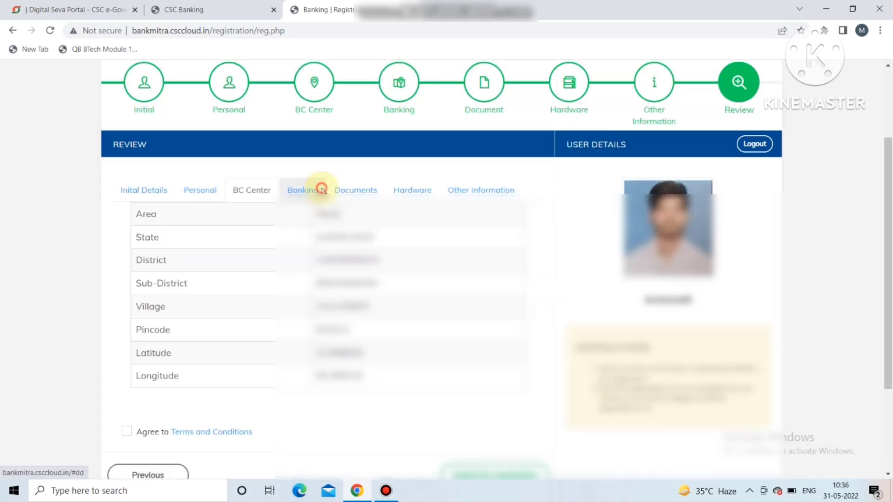
left_click(316, 190)
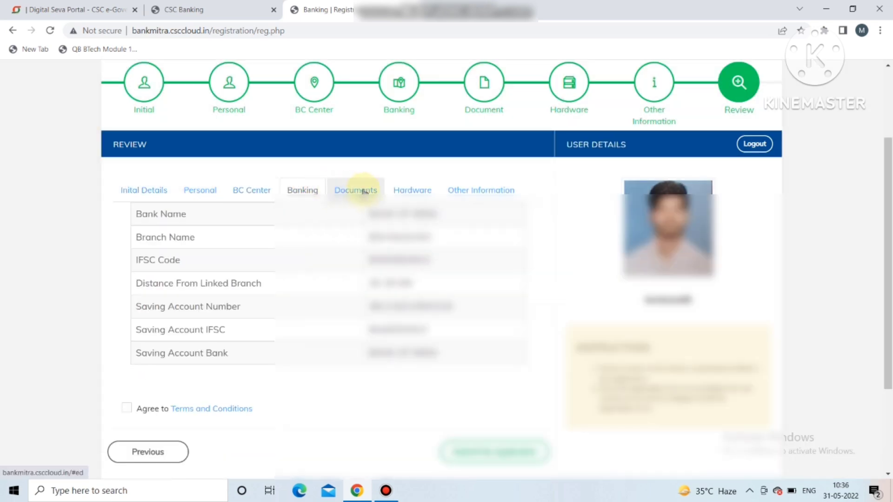
left_click(365, 190)
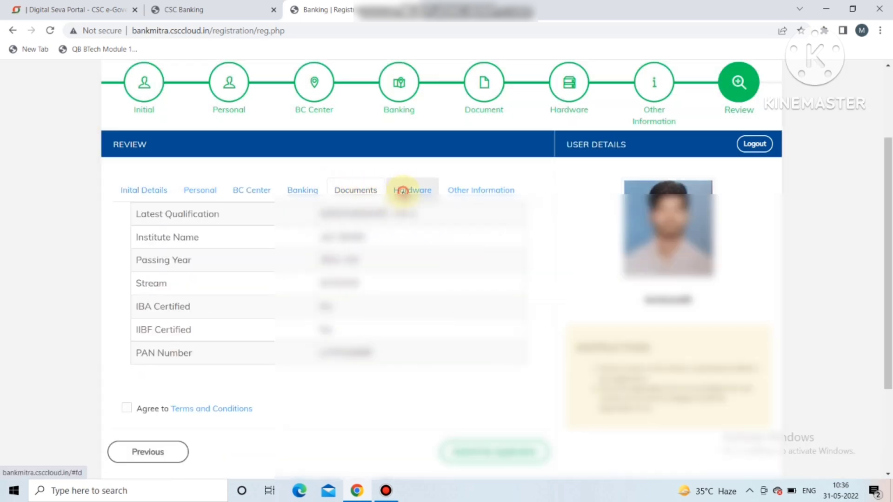
left_click(402, 191)
left_click(473, 190)
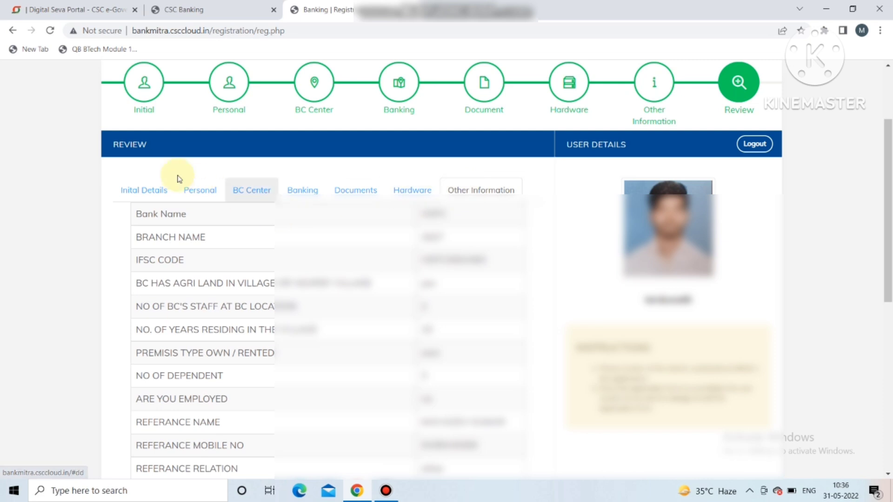
left_click(156, 184)
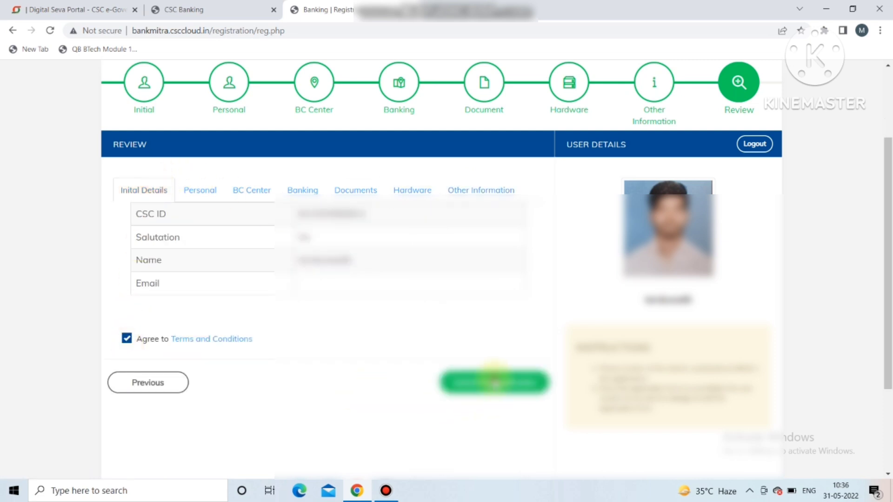
Step: Try submitting the application, then view the Documents, Hardware and Other Information tabs
left_click(494, 380)
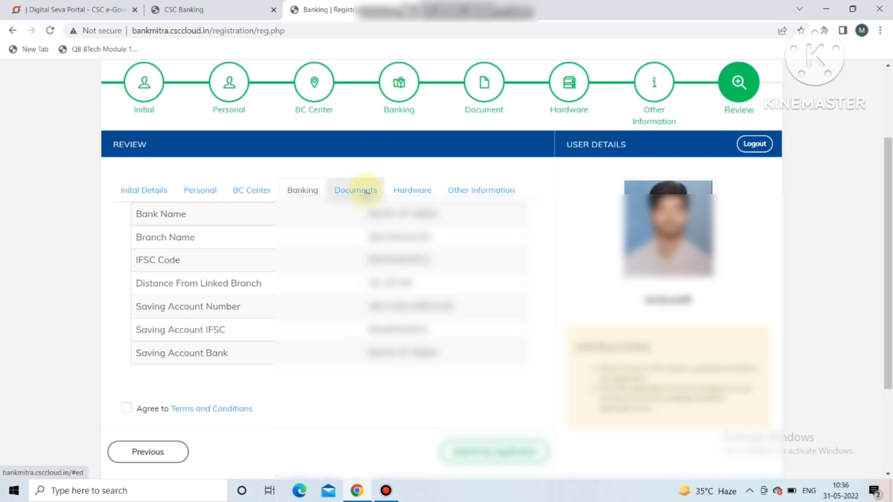
left_click(354, 189)
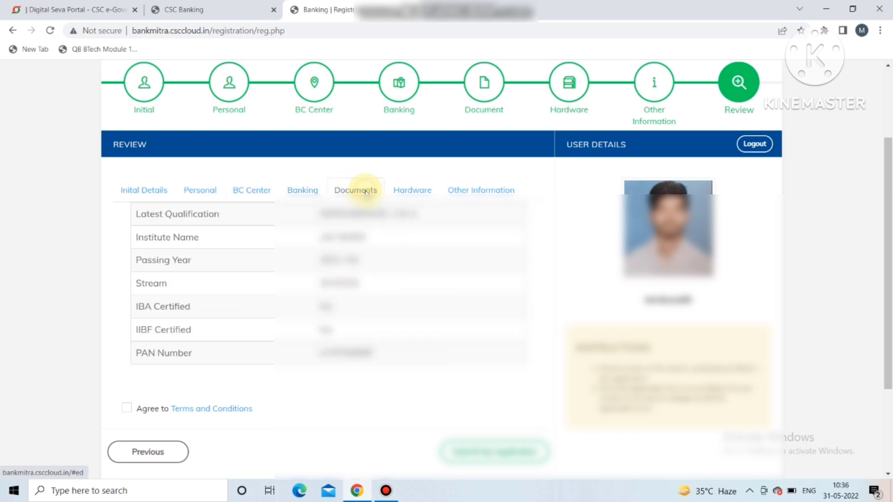
left_click(403, 191)
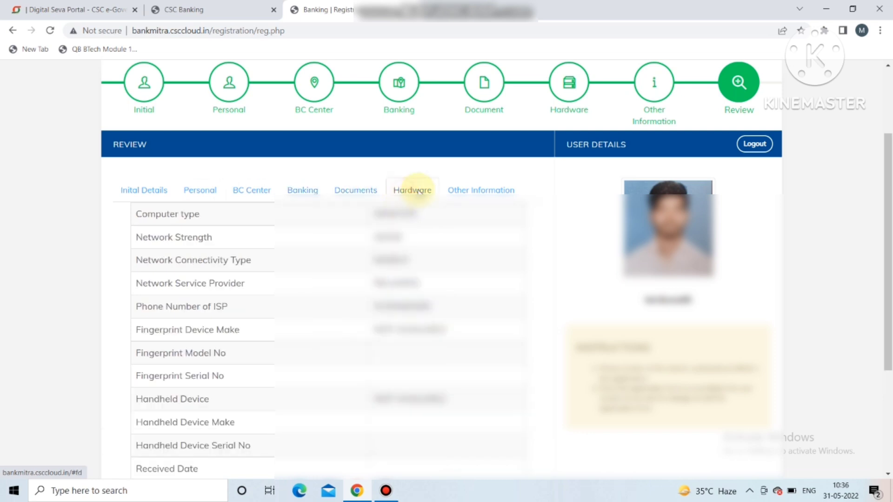
left_click(473, 189)
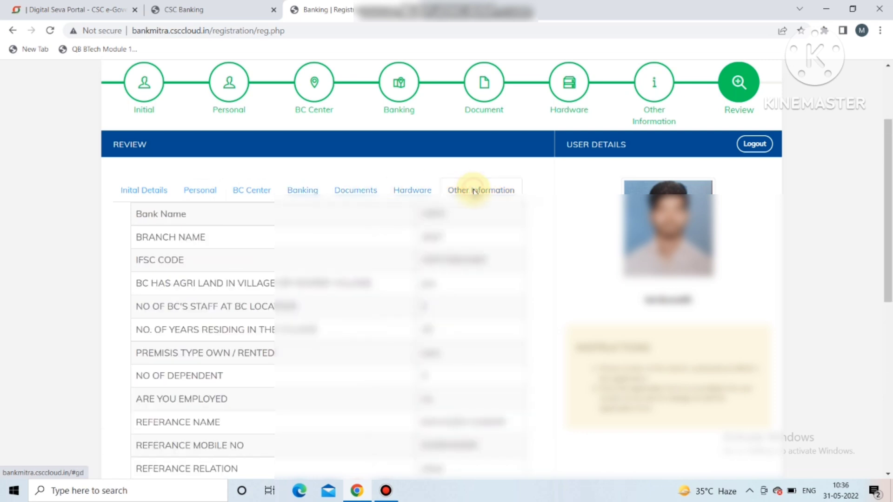
left_click(153, 187)
Step: Agree to the terms, submit again, and recheck Documents, Hardware and Other Information
left_click(127, 343)
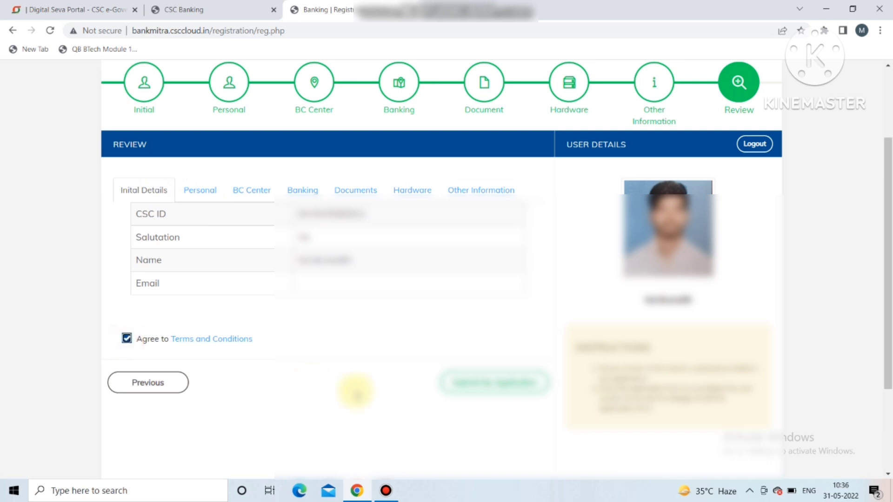
left_click(494, 381)
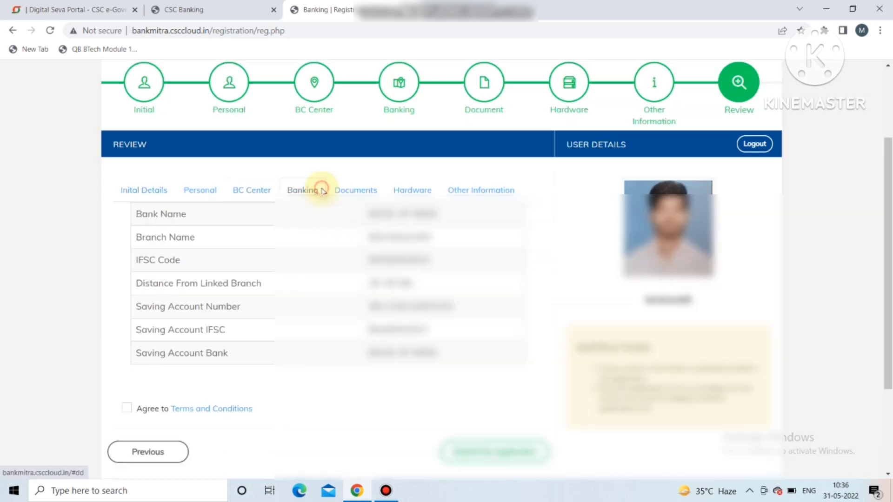
left_click(356, 190)
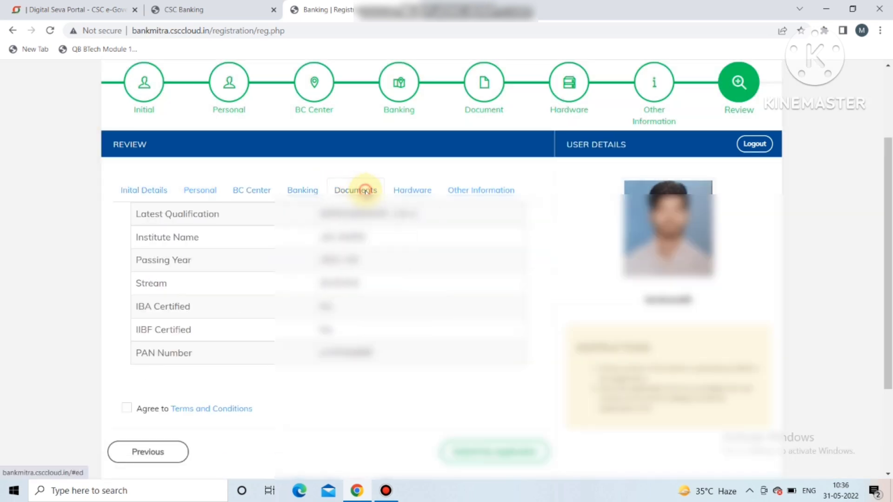
left_click(404, 193)
left_click(474, 190)
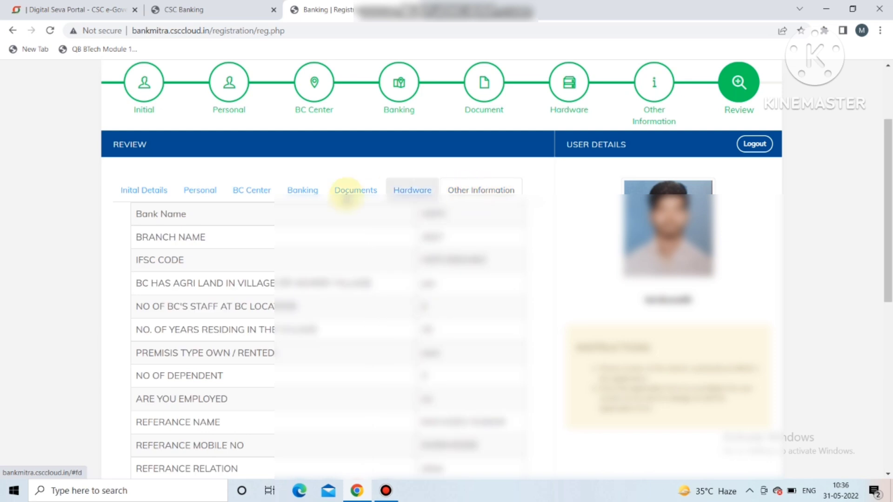
left_click(156, 186)
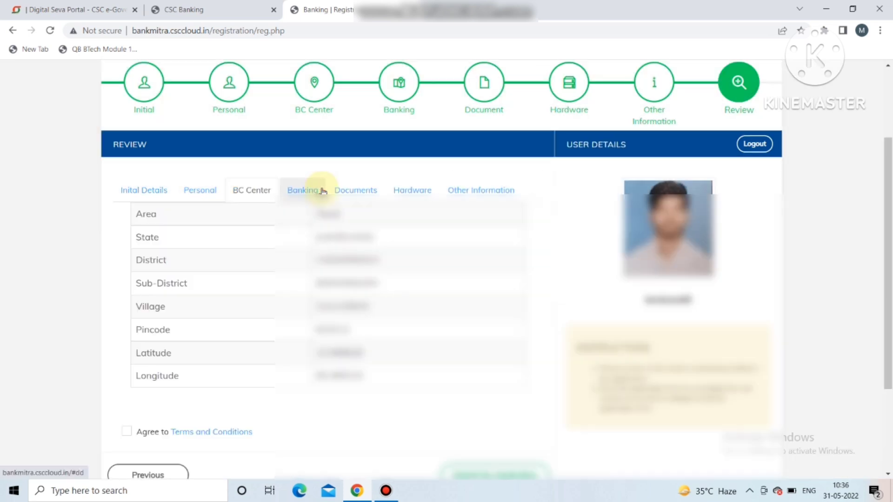
Step: Review the Banking, Documents, Hardware and Other Information details, then return to Initial Details
left_click(322, 191)
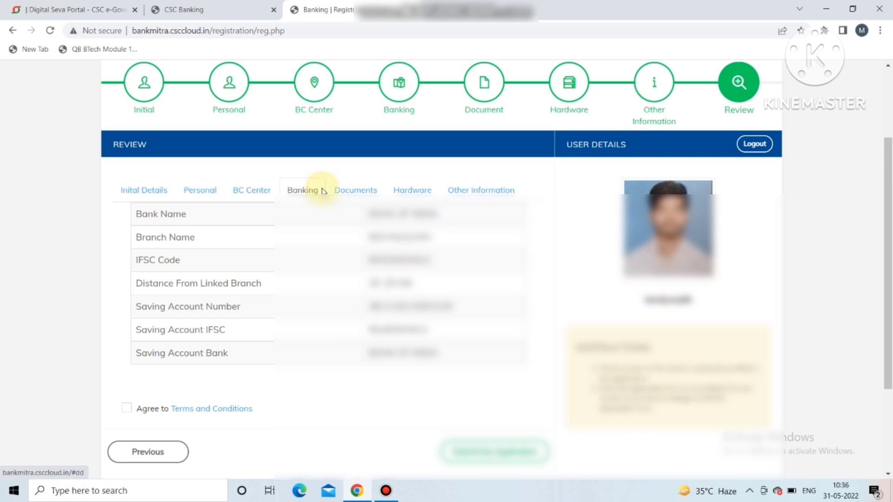
left_click(360, 191)
left_click(404, 191)
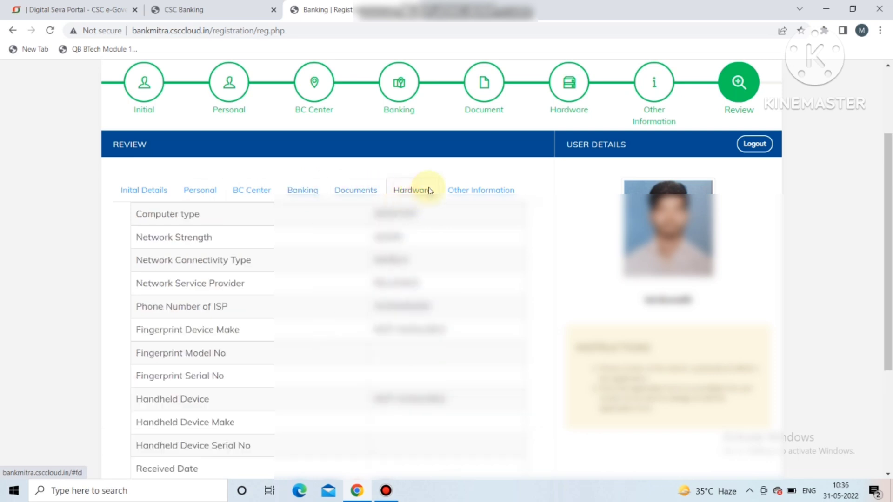
left_click(476, 190)
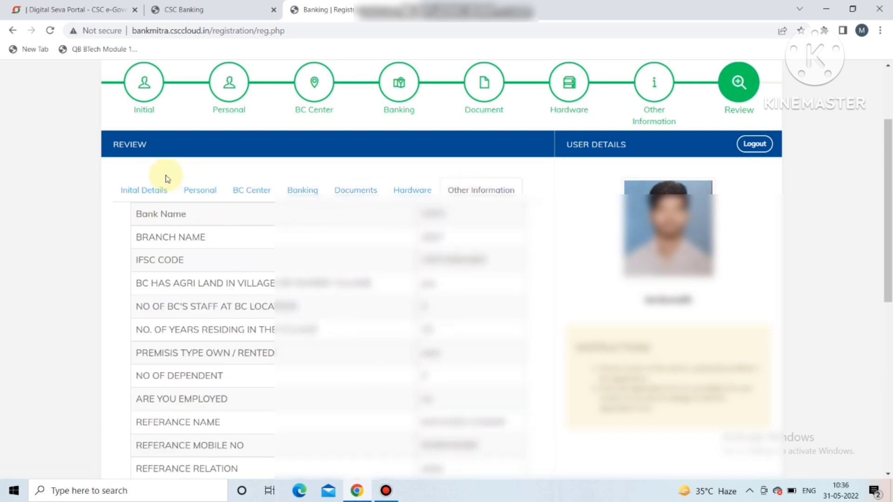
left_click(155, 185)
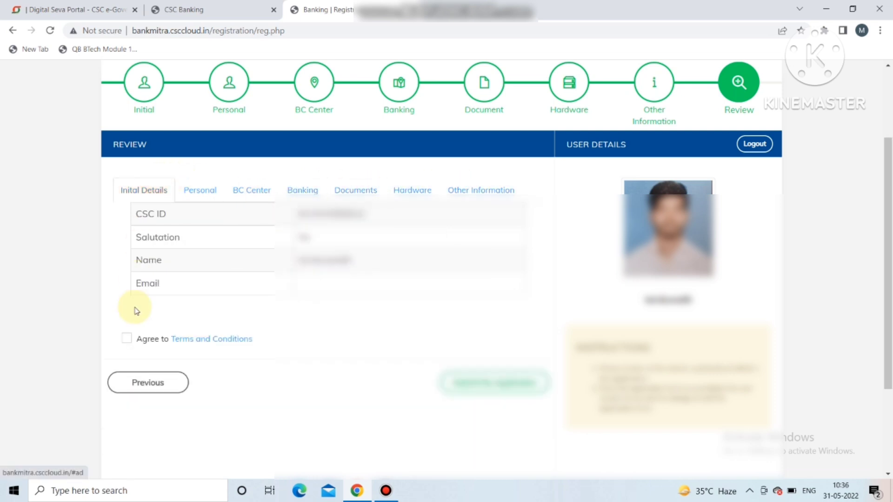
Step: Agree to the terms, submit and confirm, then view Documents, Hardware and Other Information details
left_click(127, 342)
left_click(494, 383)
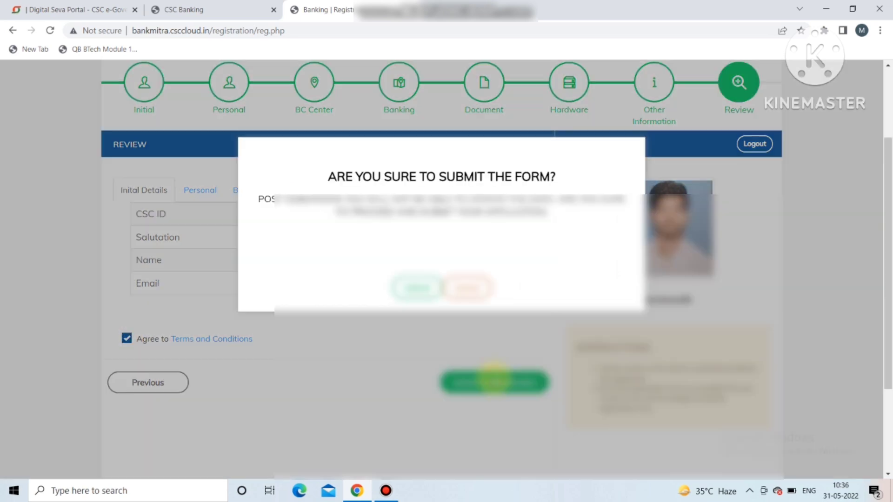
left_click(415, 289)
left_click(367, 191)
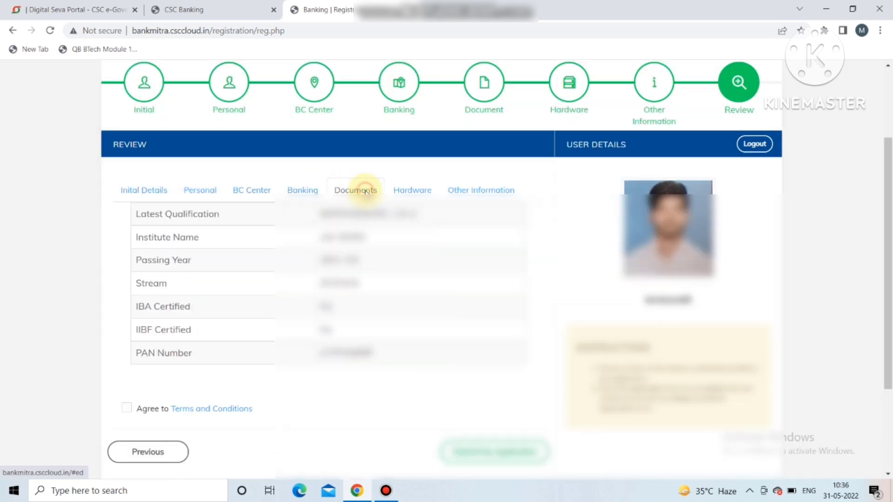
left_click(404, 191)
left_click(474, 190)
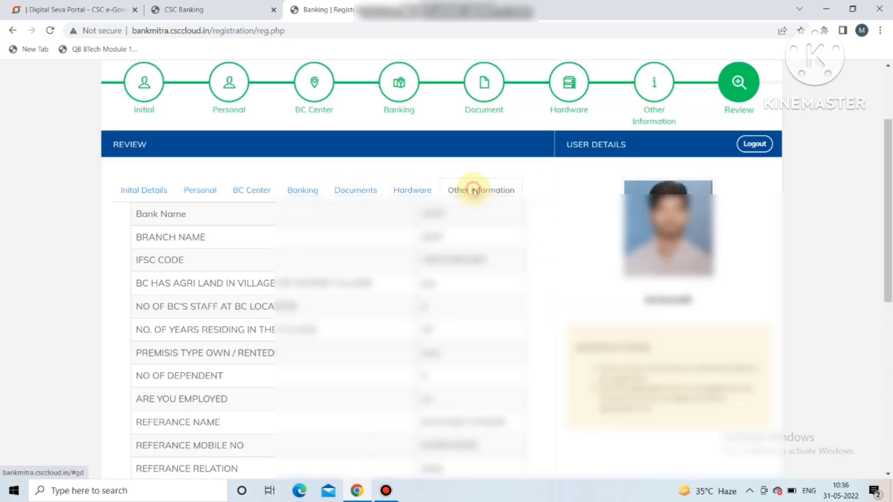